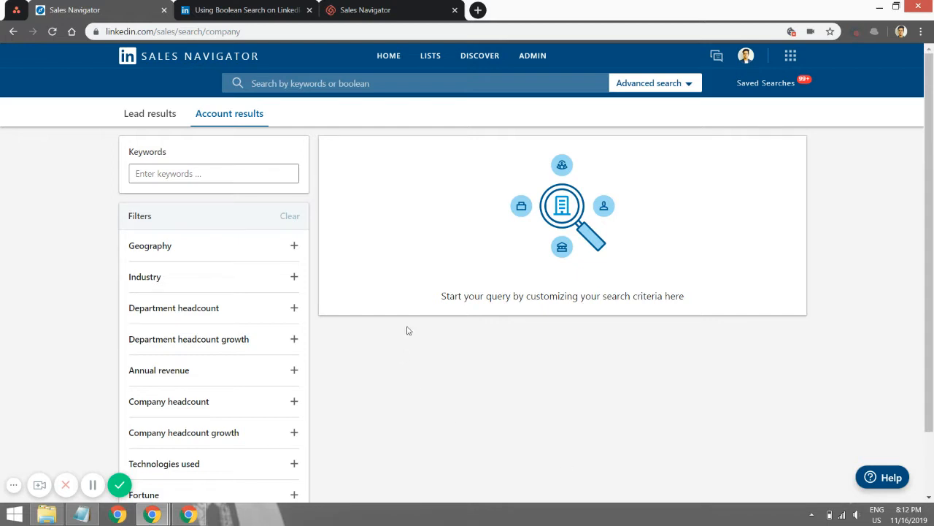
{"action": "left_click", "coordinate": [645, 84]}
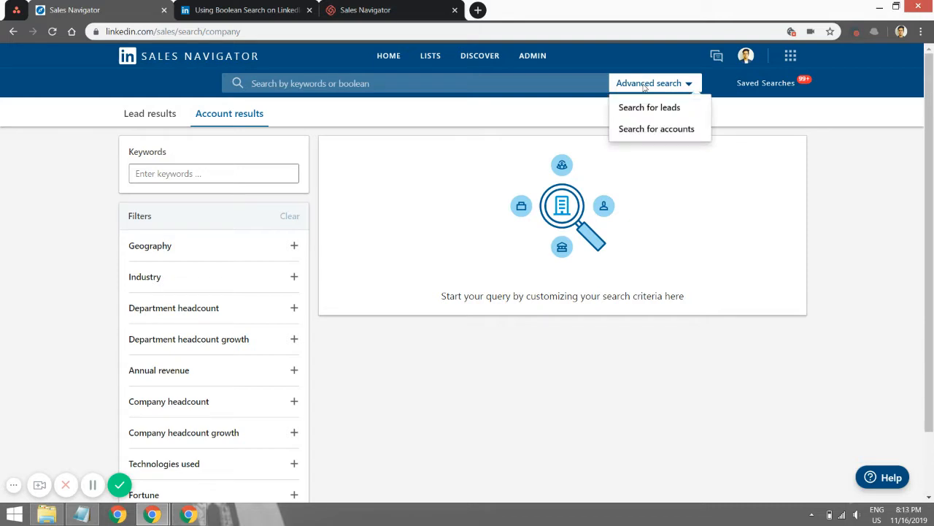
{"action": "left_click", "coordinate": [641, 128]}
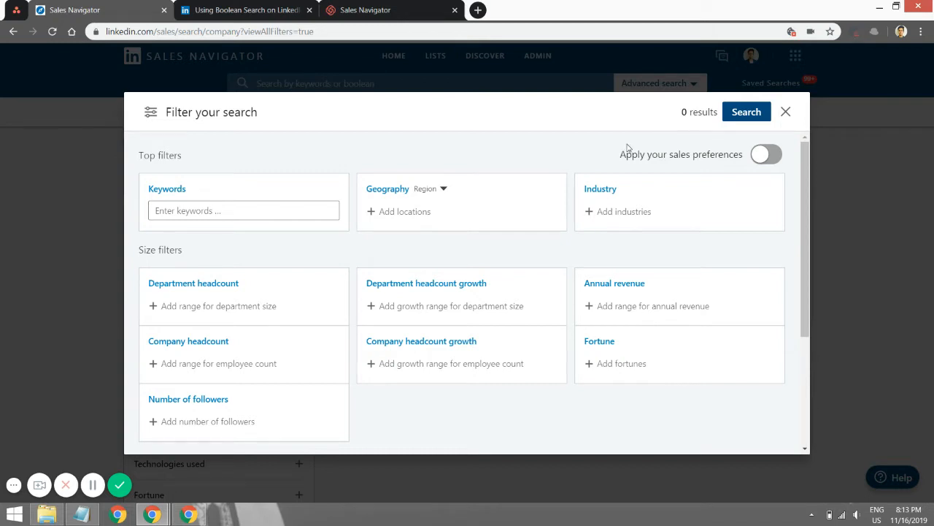
{"action": "scroll", "coordinate": [627, 148], "scroll_direction": "down", "scroll_amount": 2}
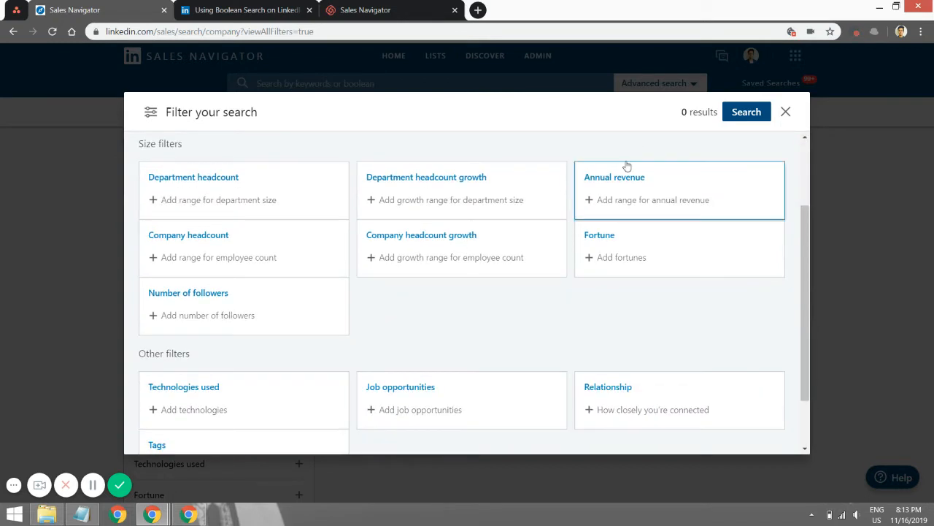
{"action": "scroll", "coordinate": [625, 165], "scroll_direction": "down", "scroll_amount": 1}
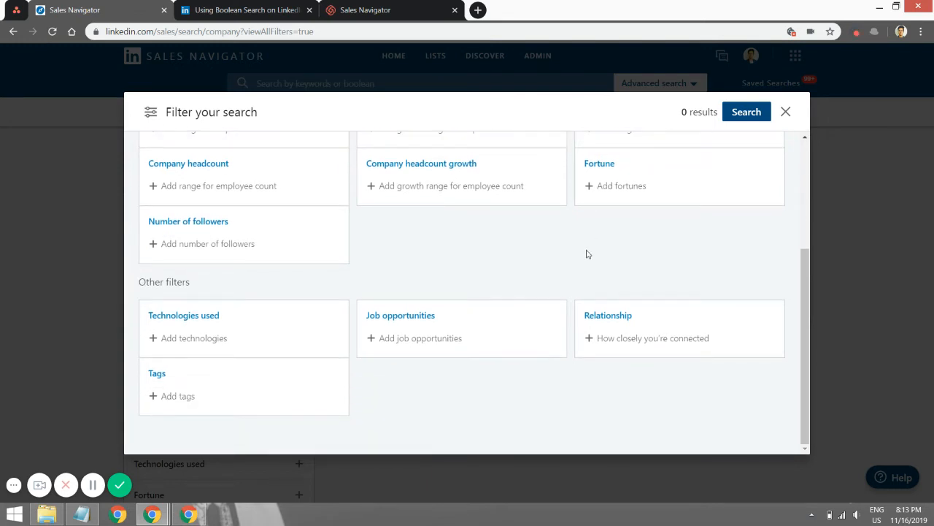
{"action": "scroll", "coordinate": [651, 256], "scroll_direction": "up", "scroll_amount": 3}
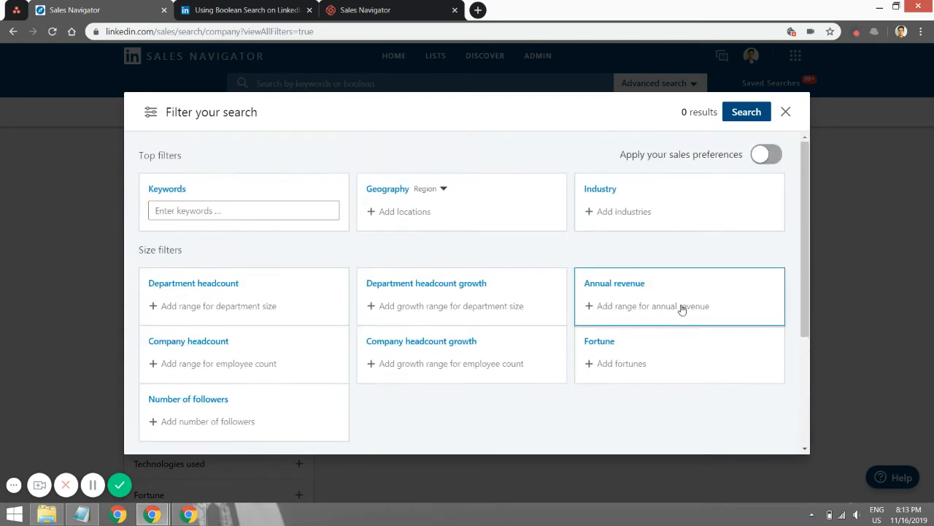
{"action": "left_click", "coordinate": [785, 111]}
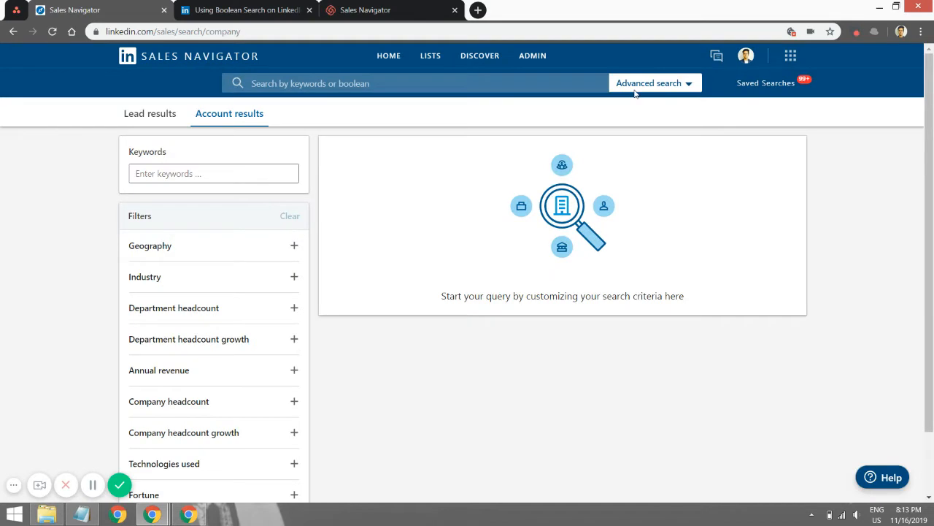
Step: Open the advanced search filters for accounts and set the geography region to United States
{"action": "left_click", "coordinate": [636, 90]}
{"action": "left_click", "coordinate": [661, 130]}
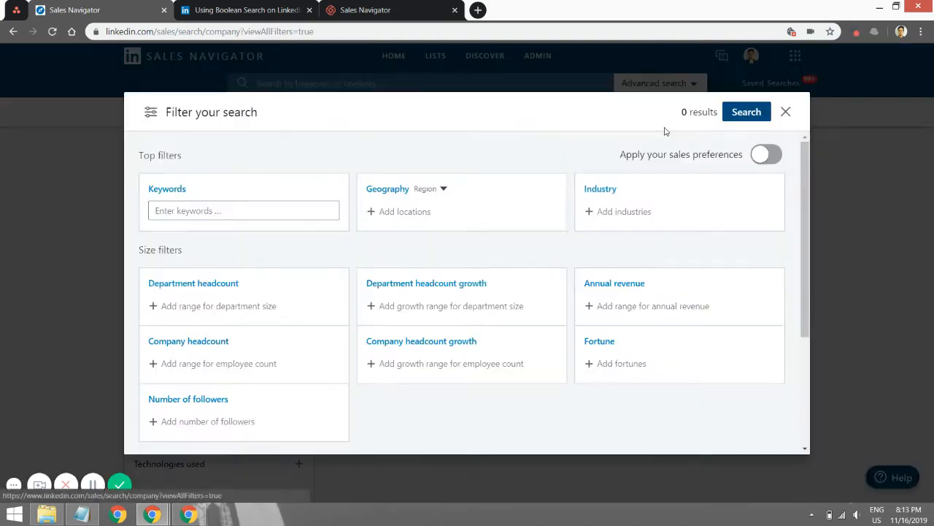
{"action": "scroll", "coordinate": [556, 258], "scroll_direction": "down", "scroll_amount": 3}
{"action": "scroll", "coordinate": [556, 259], "scroll_direction": "up", "scroll_amount": 3}
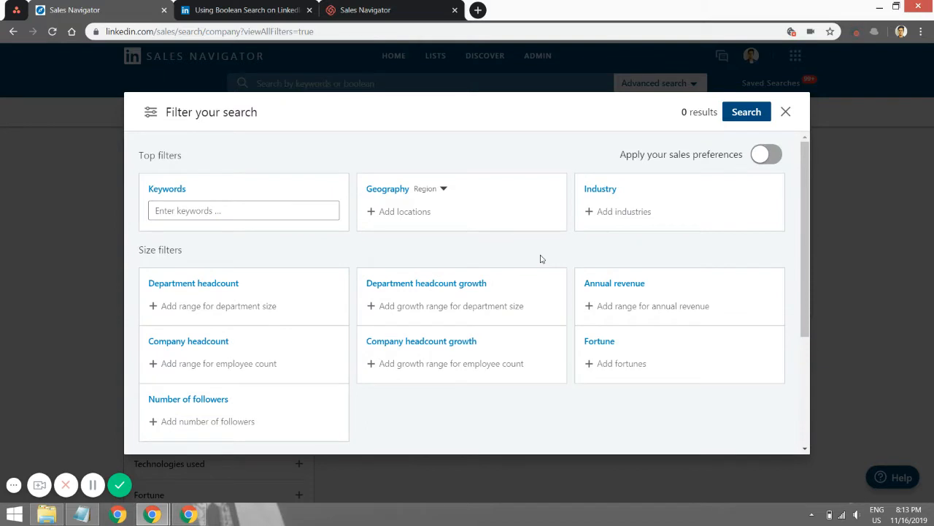
{"action": "left_click", "coordinate": [397, 210]}
{"action": "type", "text": "United"}
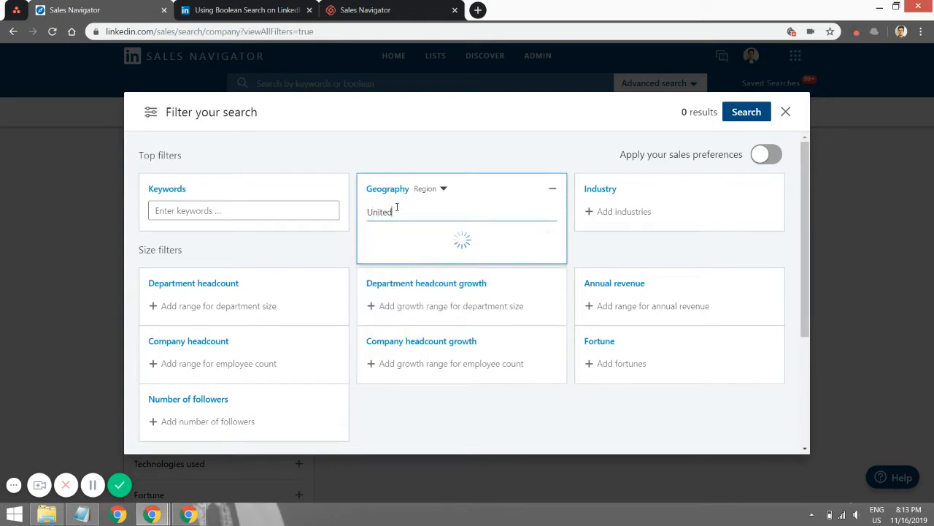
{"action": "type", "text": " States"}
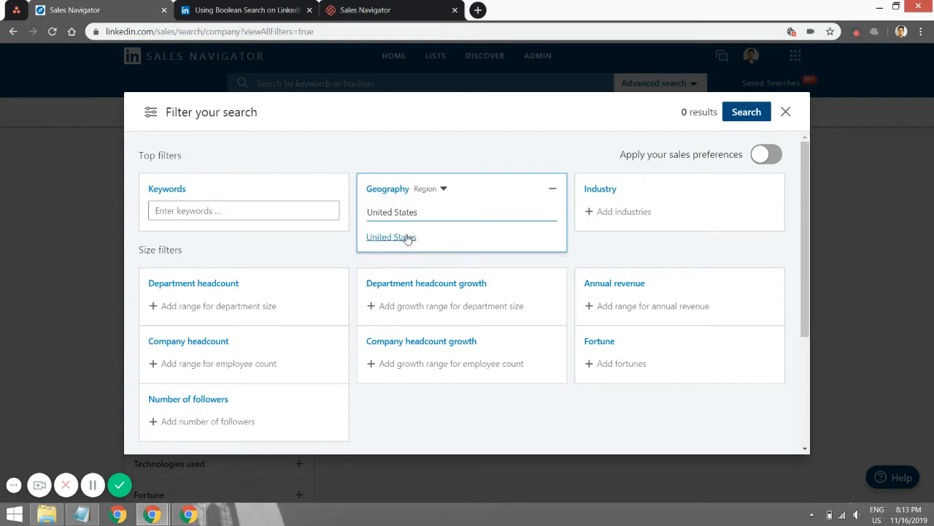
{"action": "left_click", "coordinate": [406, 238]}
Step: Include Computer Software as the industry in the account search filters
{"action": "left_click", "coordinate": [648, 205]}
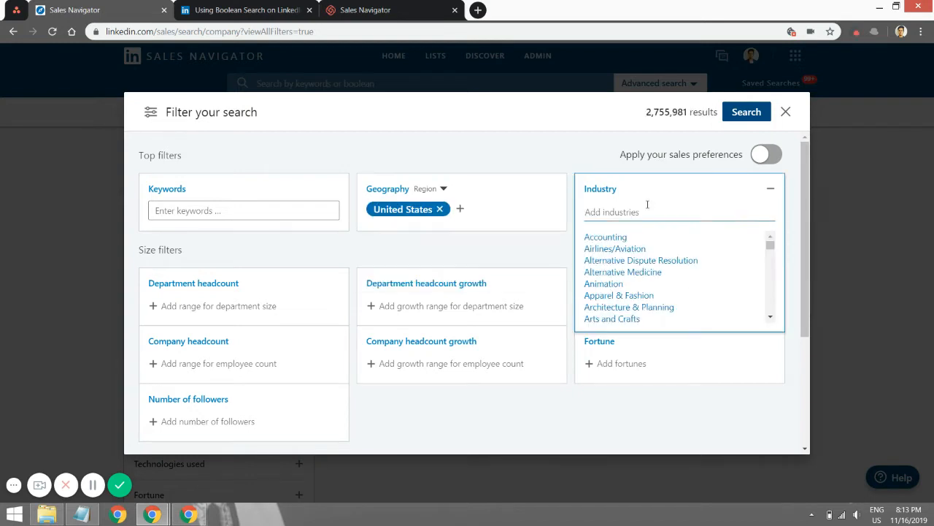
{"action": "type", "text": "Computer"}
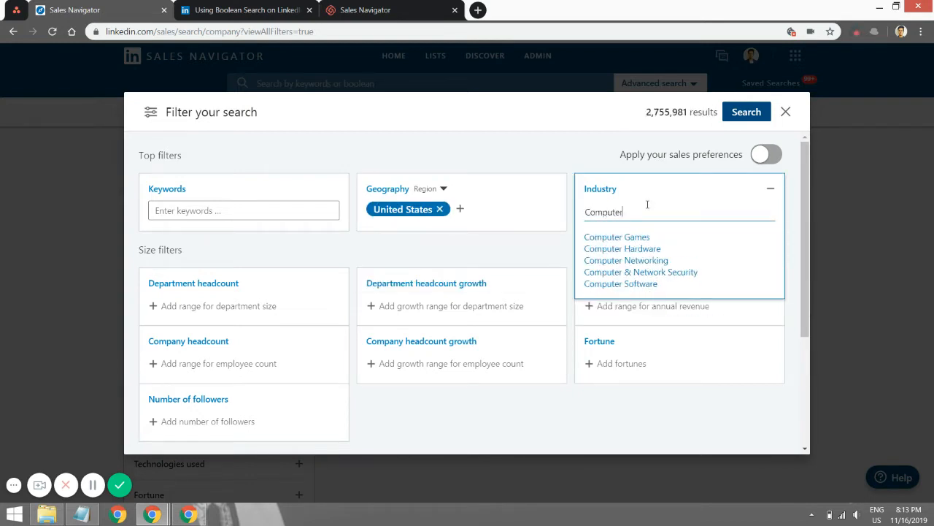
{"action": "left_click", "coordinate": [620, 283]}
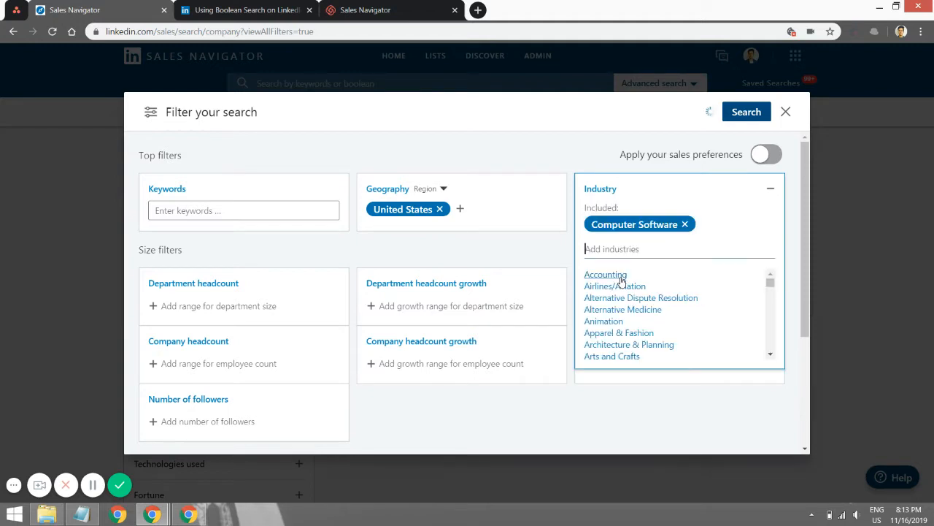
{"action": "left_click", "coordinate": [515, 245]}
Step: Examine the size filters, including department headcount, the annual revenue currency choices and company headcount, without setting any range
{"action": "scroll", "coordinate": [511, 244], "scroll_direction": "down", "scroll_amount": 1}
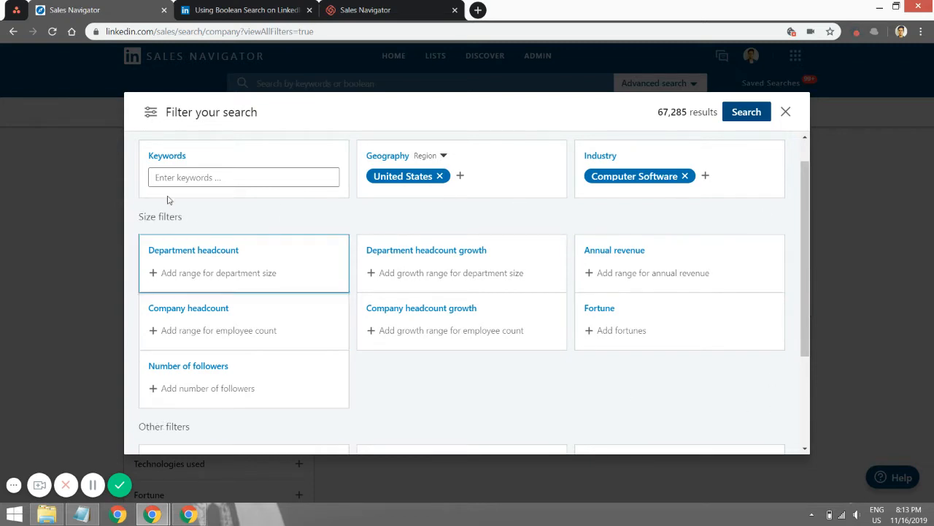
{"action": "scroll", "coordinate": [173, 307], "scroll_direction": "up", "scroll_amount": 1}
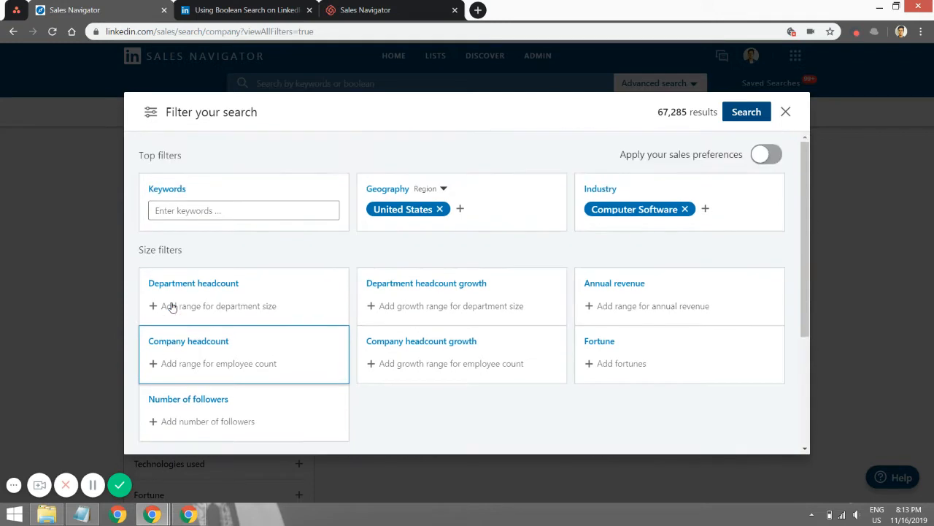
{"action": "scroll", "coordinate": [233, 261], "scroll_direction": "down", "scroll_amount": 1}
{"action": "scroll", "coordinate": [380, 346], "scroll_direction": "up", "scroll_amount": 1}
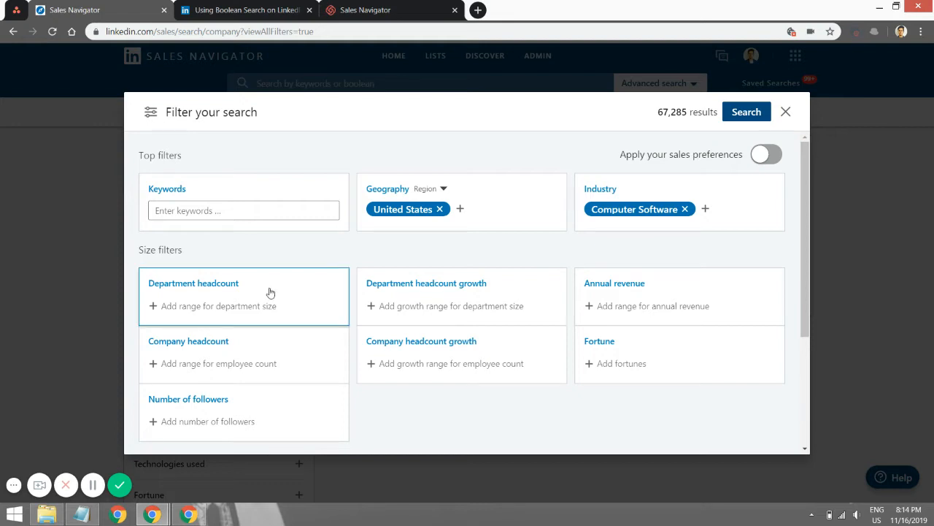
{"action": "left_click", "coordinate": [245, 309]}
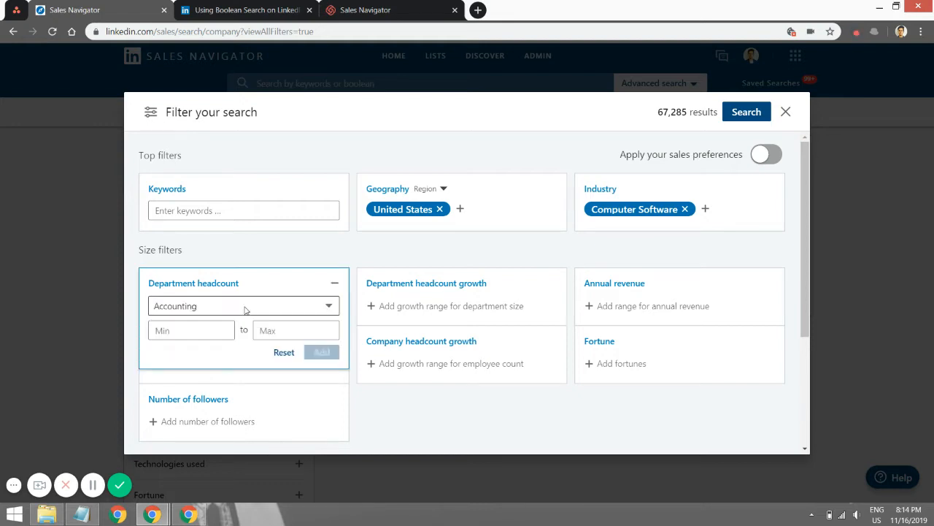
{"action": "left_click", "coordinate": [461, 303]}
{"action": "left_click", "coordinate": [638, 305]}
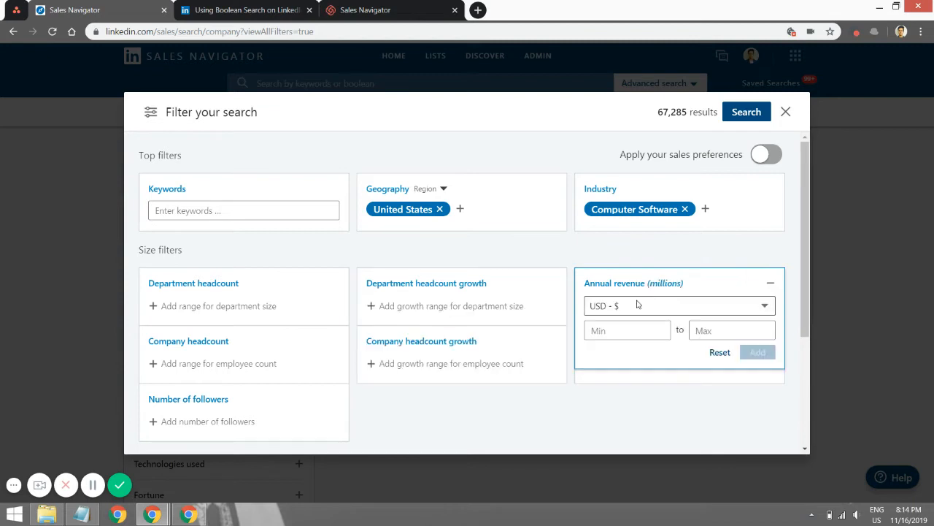
{"action": "left_click", "coordinate": [632, 307]}
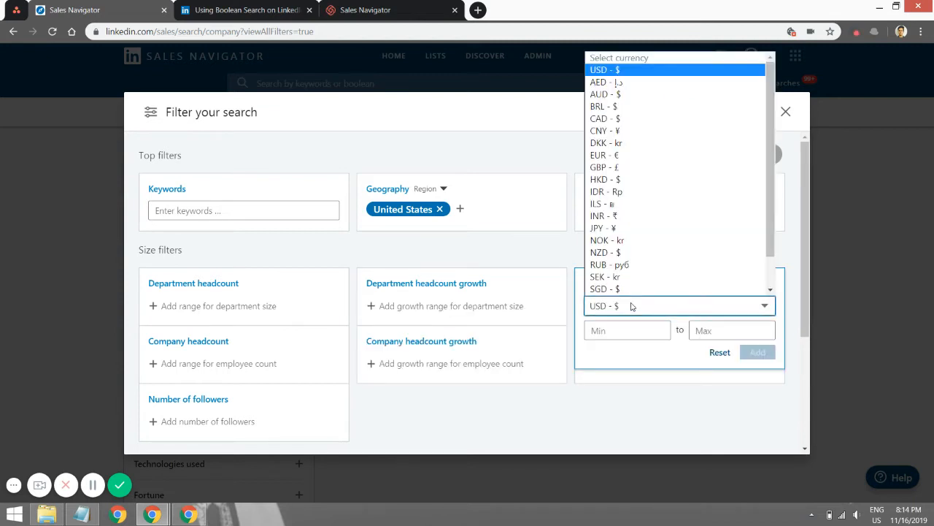
{"action": "left_click", "coordinate": [632, 307]}
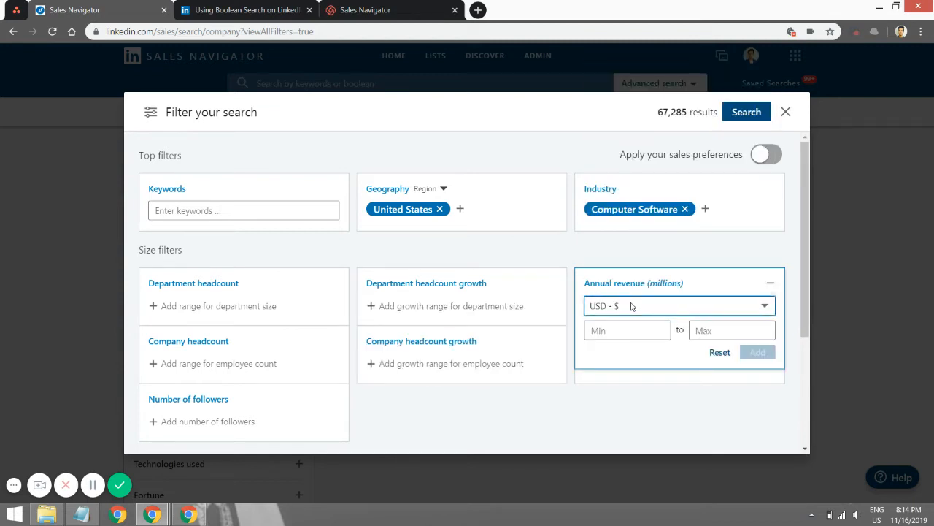
{"action": "left_click", "coordinate": [591, 252]}
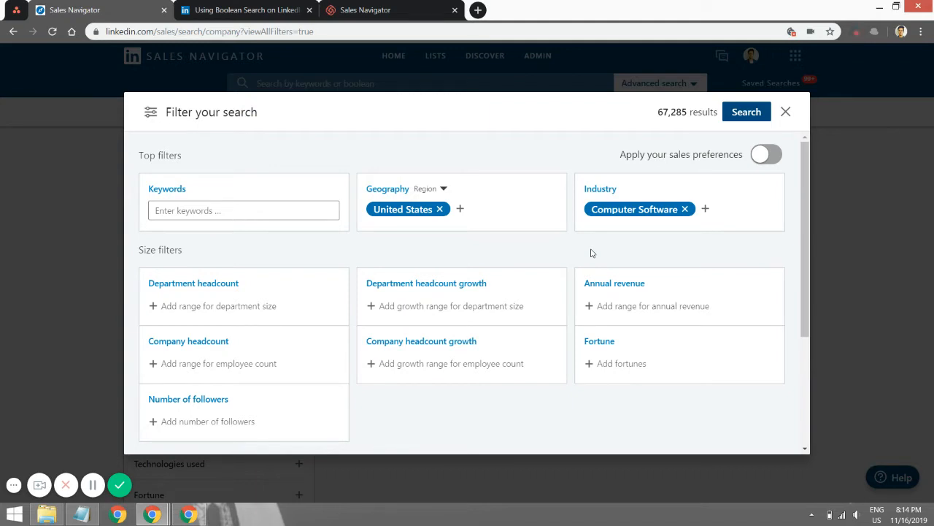
{"action": "left_click", "coordinate": [248, 367]}
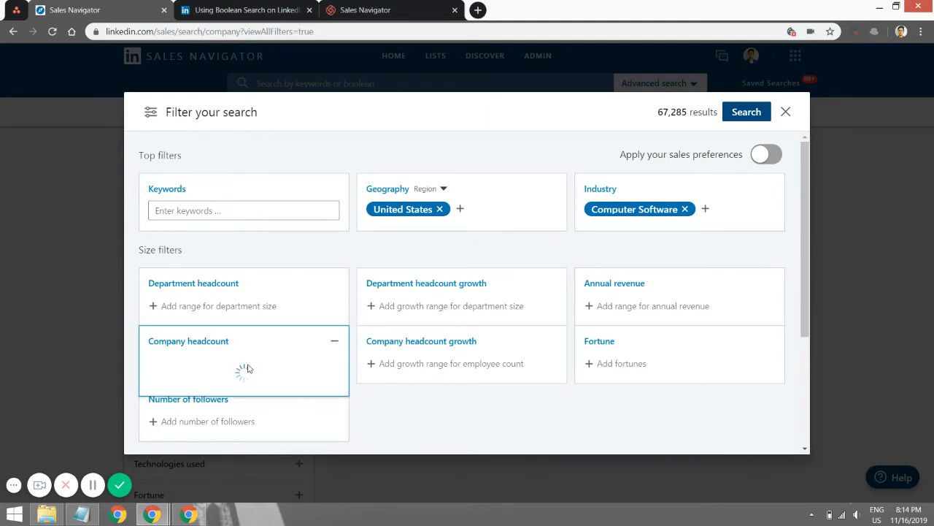
{"action": "left_click", "coordinate": [430, 416]}
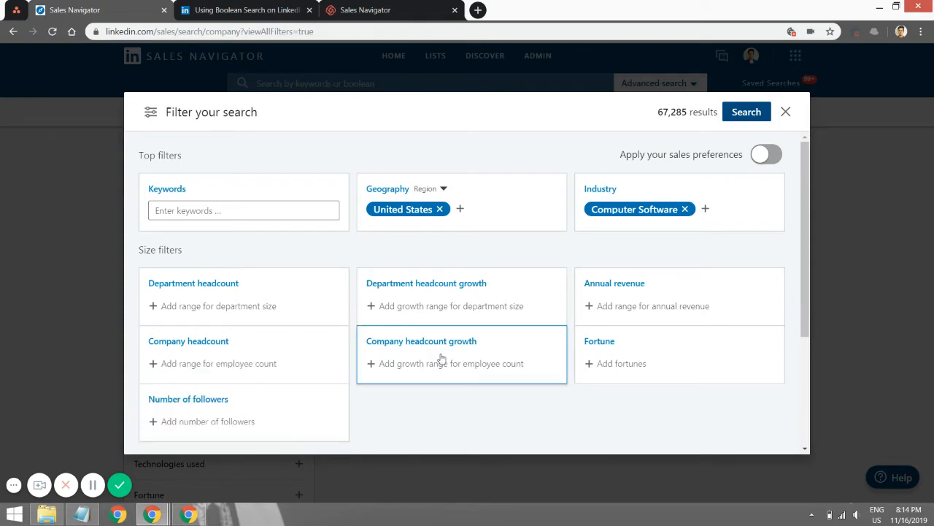
Step: Add Hubspot to the technologies used filter under the other filters
{"action": "scroll", "coordinate": [387, 338], "scroll_direction": "down", "scroll_amount": 2}
{"action": "scroll", "coordinate": [377, 342], "scroll_direction": "down", "scroll_amount": 1}
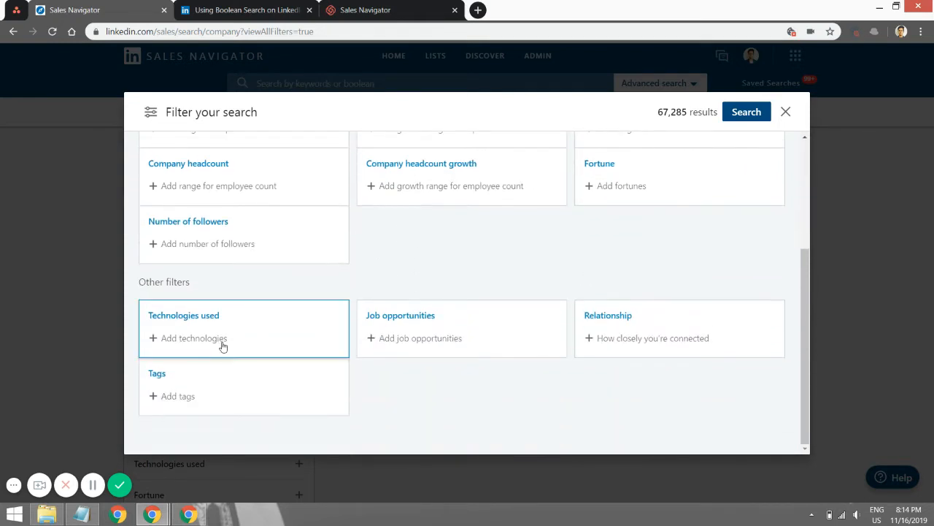
{"action": "scroll", "coordinate": [588, 448], "scroll_direction": "up", "scroll_amount": 2}
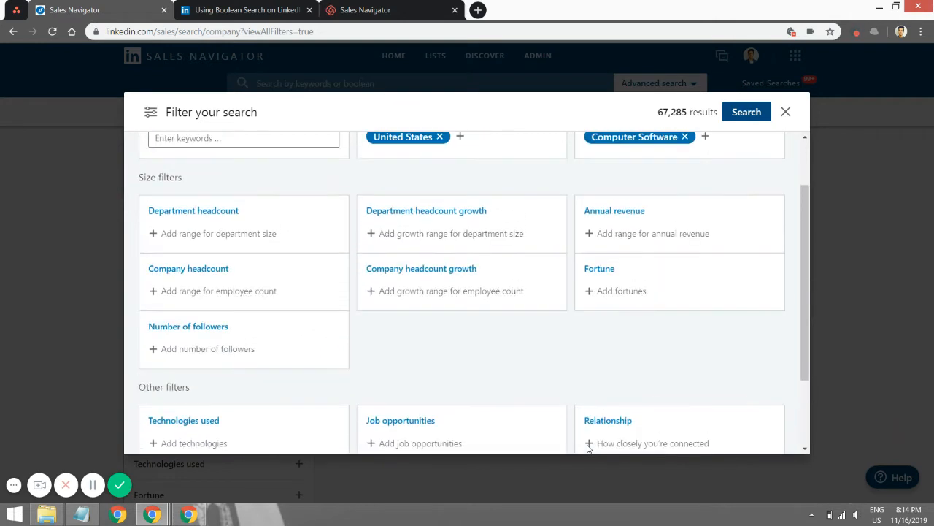
{"action": "scroll", "coordinate": [553, 375], "scroll_direction": "down", "scroll_amount": 2}
{"action": "scroll", "coordinate": [553, 376], "scroll_direction": "down", "scroll_amount": 1}
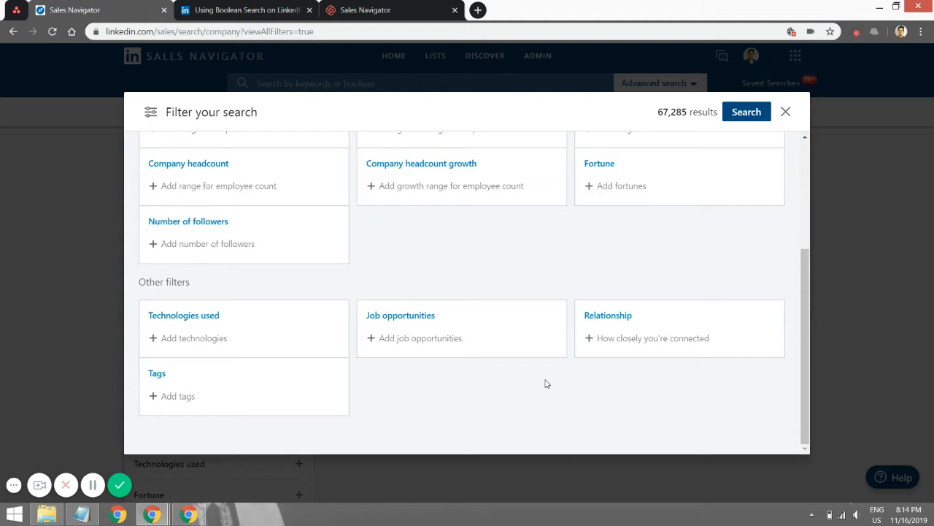
{"action": "scroll", "coordinate": [546, 383], "scroll_direction": "up", "scroll_amount": 3}
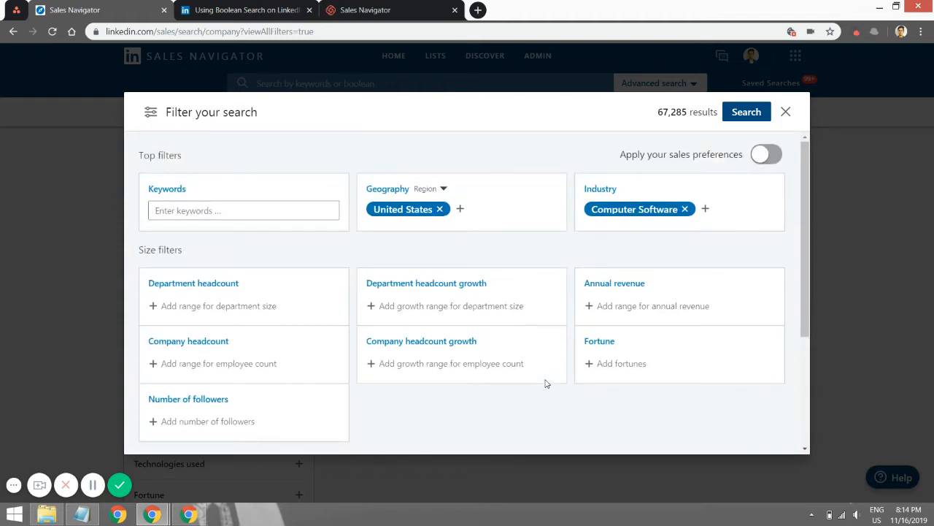
{"action": "scroll", "coordinate": [546, 383], "scroll_direction": "down", "scroll_amount": 3}
{"action": "left_click", "coordinate": [194, 328]}
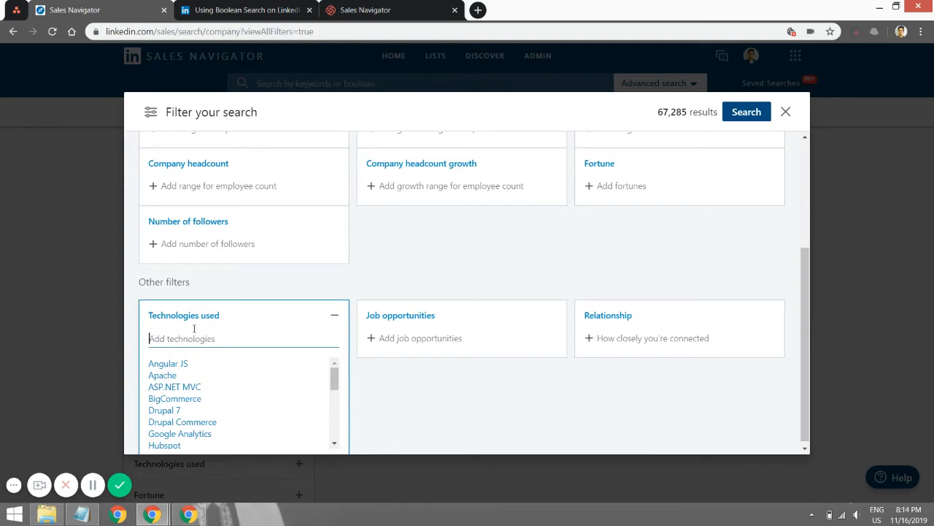
{"action": "type", "text": "Hubspot"}
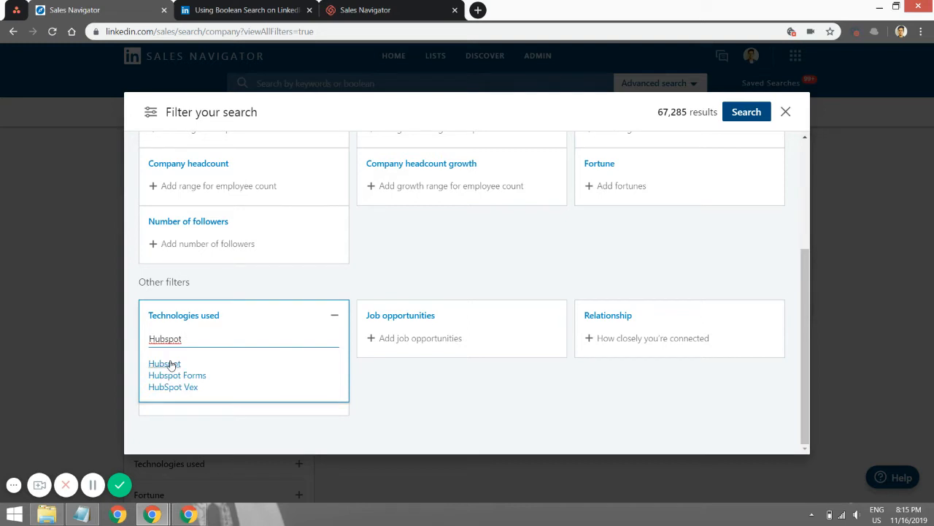
{"action": "left_click", "coordinate": [165, 364]}
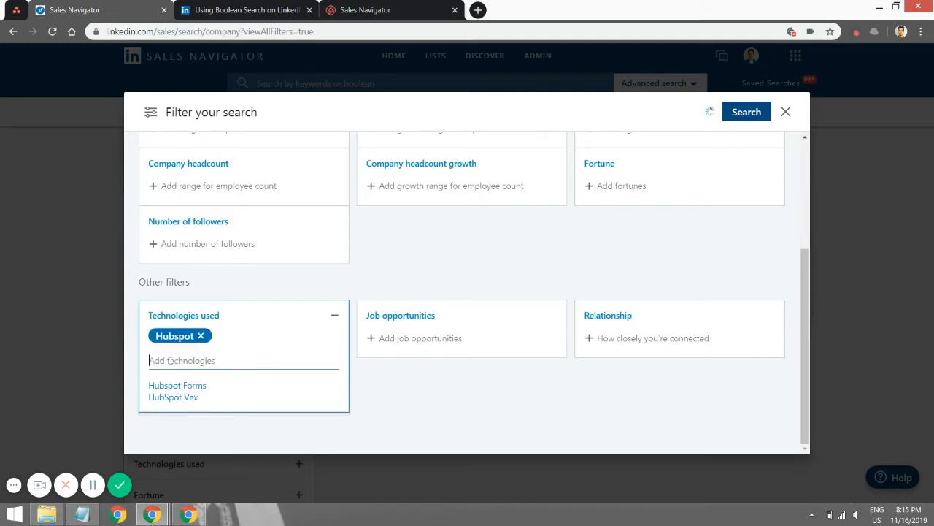
{"action": "left_click", "coordinate": [512, 424]}
{"action": "scroll", "coordinate": [550, 295], "scroll_direction": "up", "scroll_amount": 3}
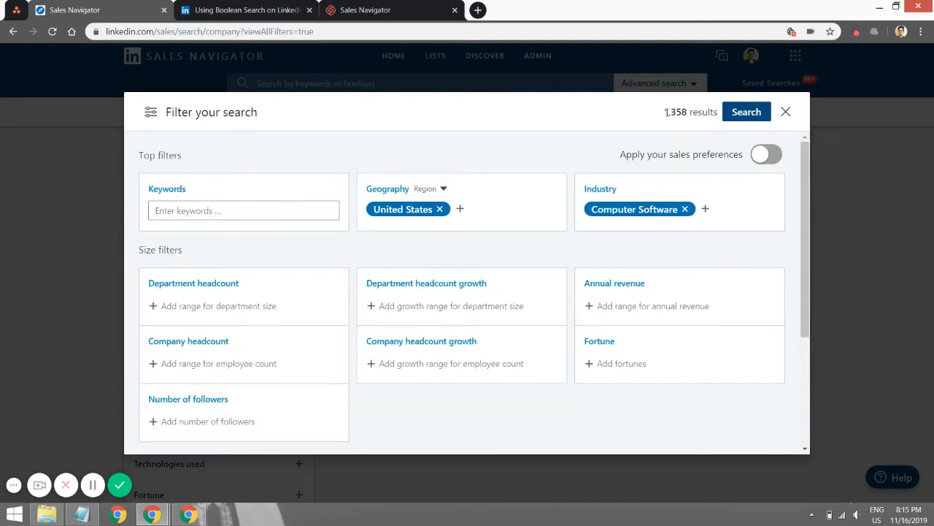
Step: Run the account search with the chosen filters and look through the matching companies
{"action": "left_click", "coordinate": [741, 114]}
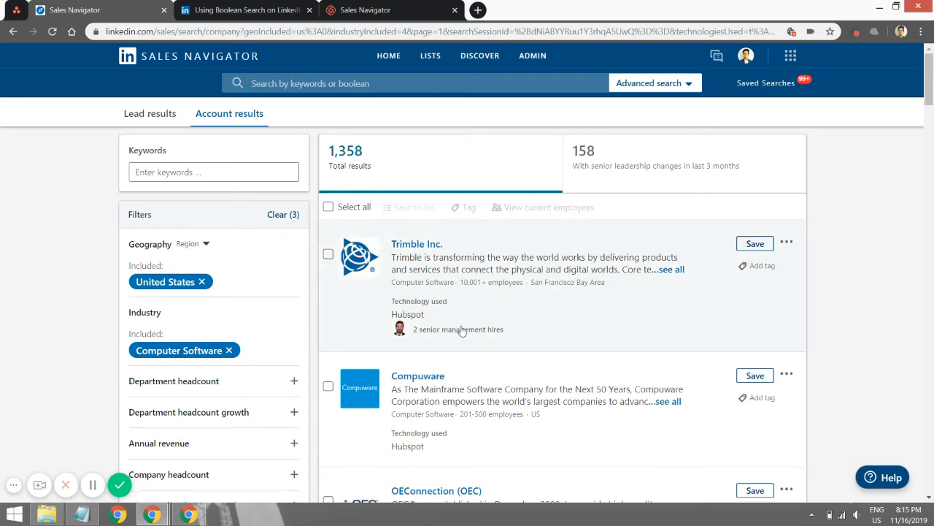
{"action": "scroll", "coordinate": [460, 329], "scroll_direction": "down", "scroll_amount": 1}
{"action": "scroll", "coordinate": [467, 381], "scroll_direction": "down", "scroll_amount": 3}
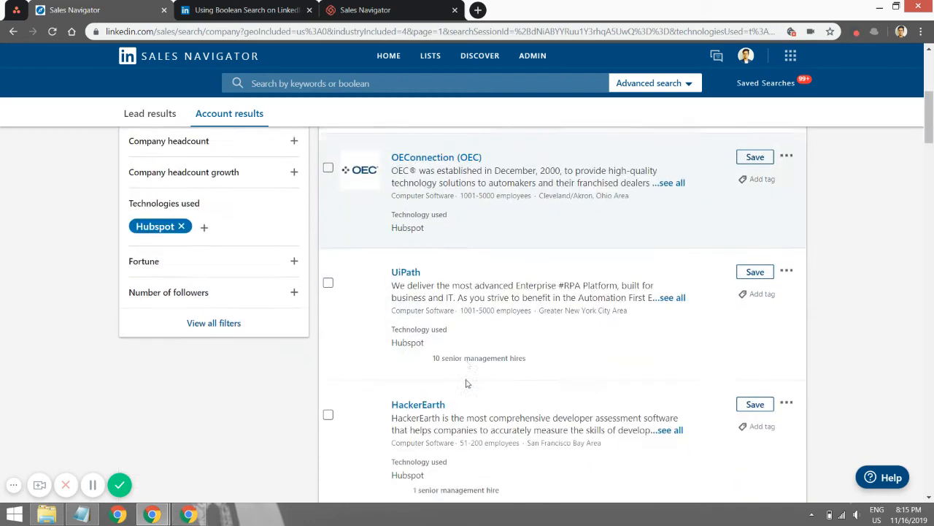
{"action": "scroll", "coordinate": [464, 366], "scroll_direction": "down", "scroll_amount": 4}
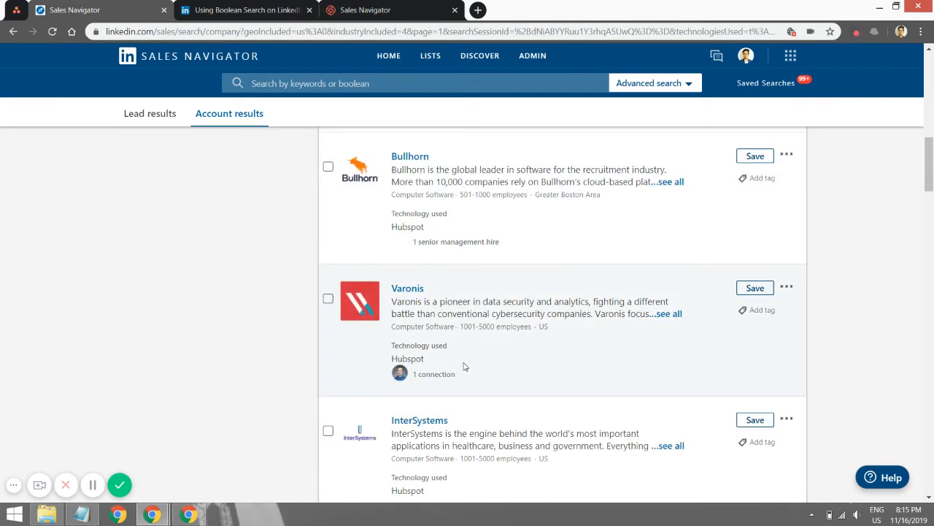
{"action": "scroll", "coordinate": [464, 367], "scroll_direction": "up", "scroll_amount": 8}
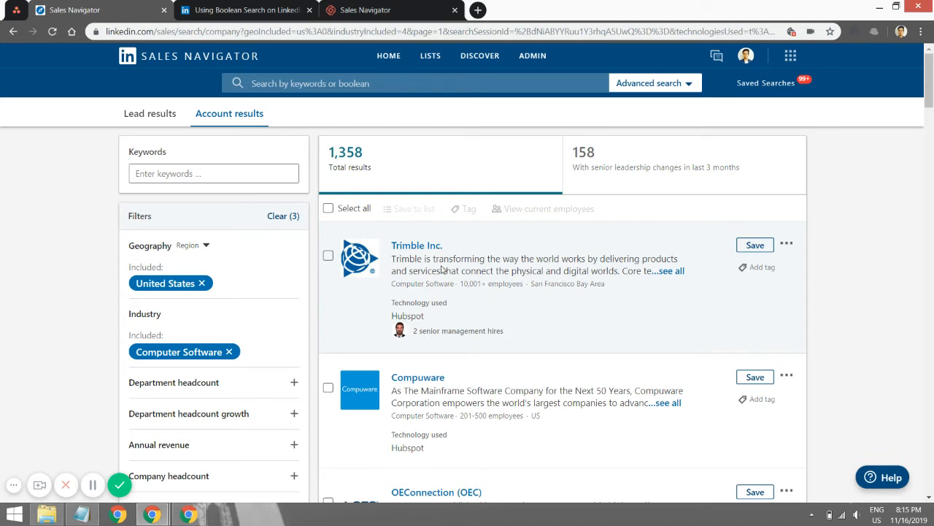
Step: Select all the companies on the account results page and view their current employees as leads
{"action": "left_click", "coordinate": [329, 209]}
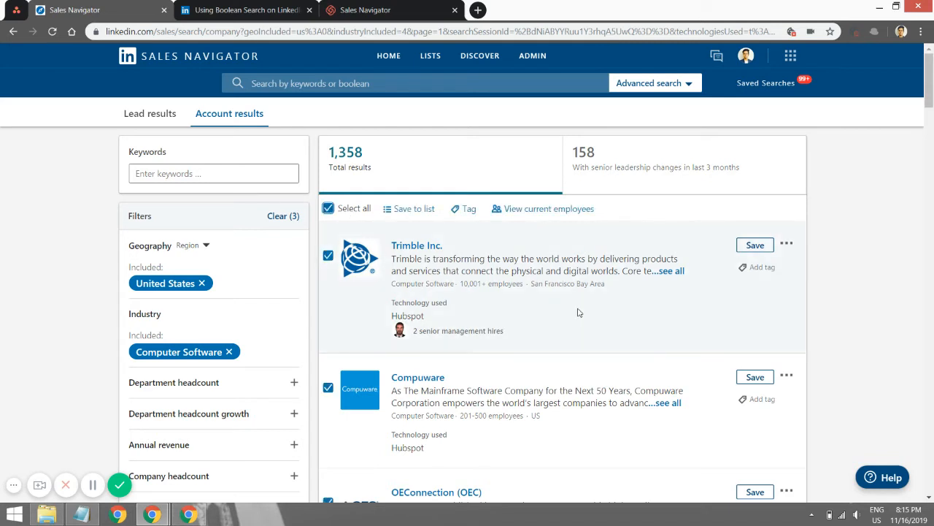
{"action": "left_click", "coordinate": [523, 208]}
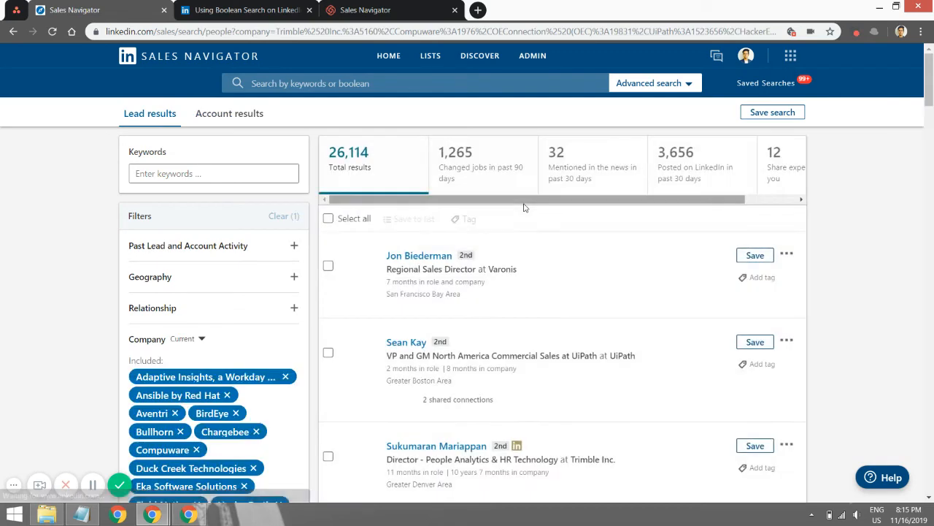
{"action": "scroll", "coordinate": [596, 283], "scroll_direction": "down", "scroll_amount": 1}
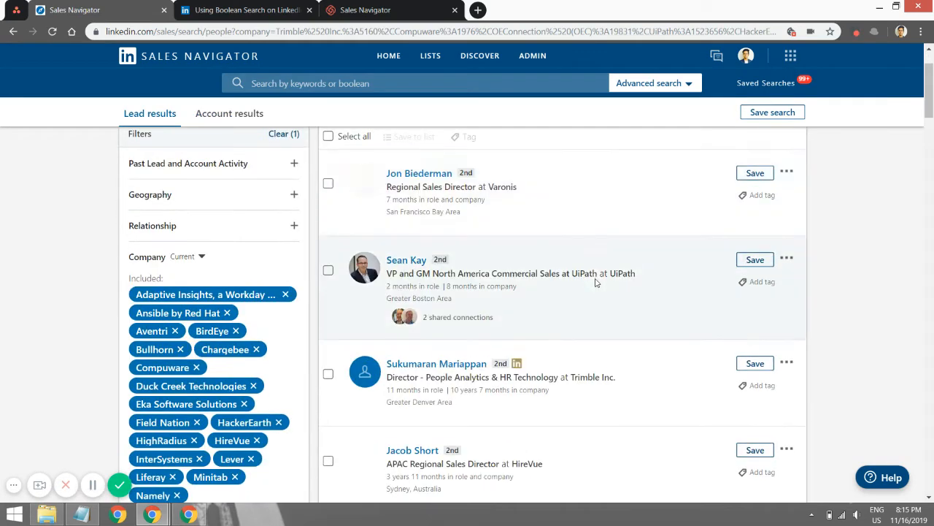
{"action": "scroll", "coordinate": [596, 283], "scroll_direction": "up", "scroll_amount": 1}
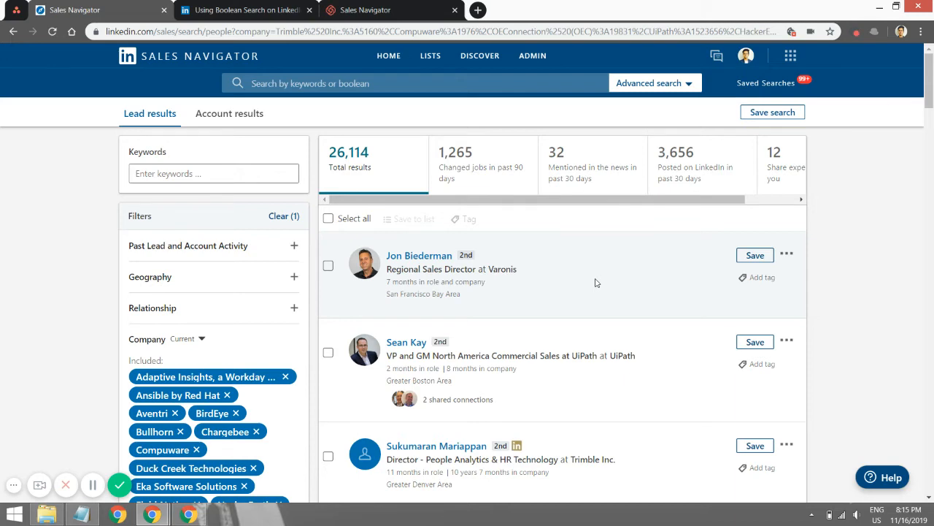
{"action": "scroll", "coordinate": [596, 283], "scroll_direction": "down", "scroll_amount": 2}
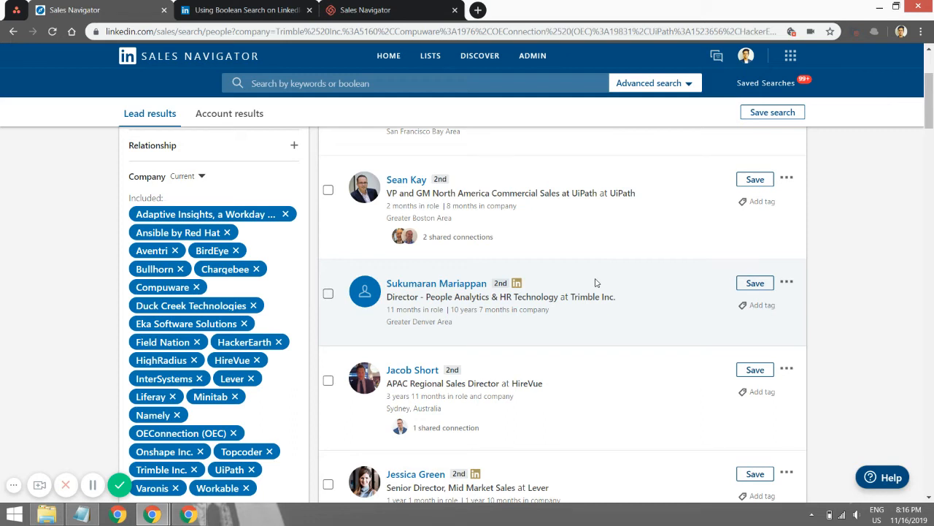
{"action": "scroll", "coordinate": [595, 283], "scroll_direction": "down", "scroll_amount": 2}
{"action": "scroll", "coordinate": [595, 282], "scroll_direction": "up", "scroll_amount": 4}
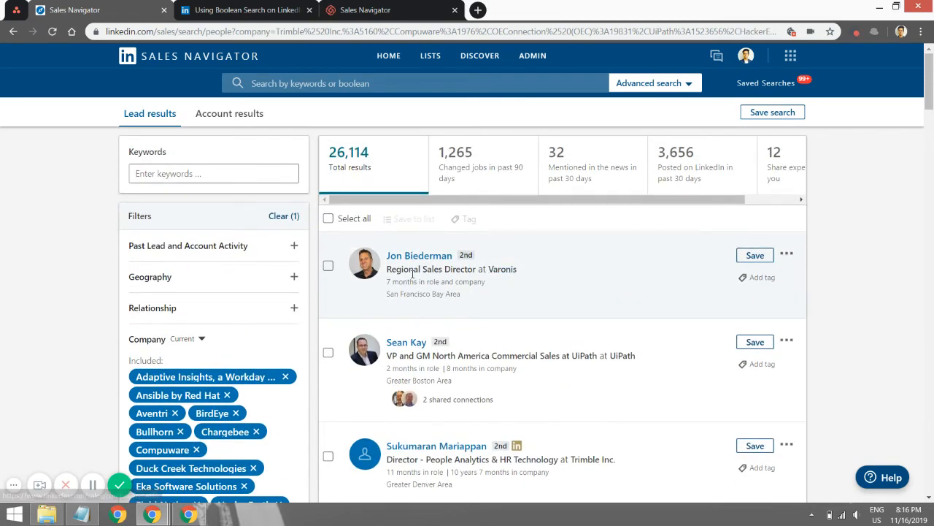
Step: Filter the leads by company headcount, adding the 11-50 and 51-200 ranges
{"action": "scroll", "coordinate": [475, 319], "scroll_direction": "down", "scroll_amount": 2}
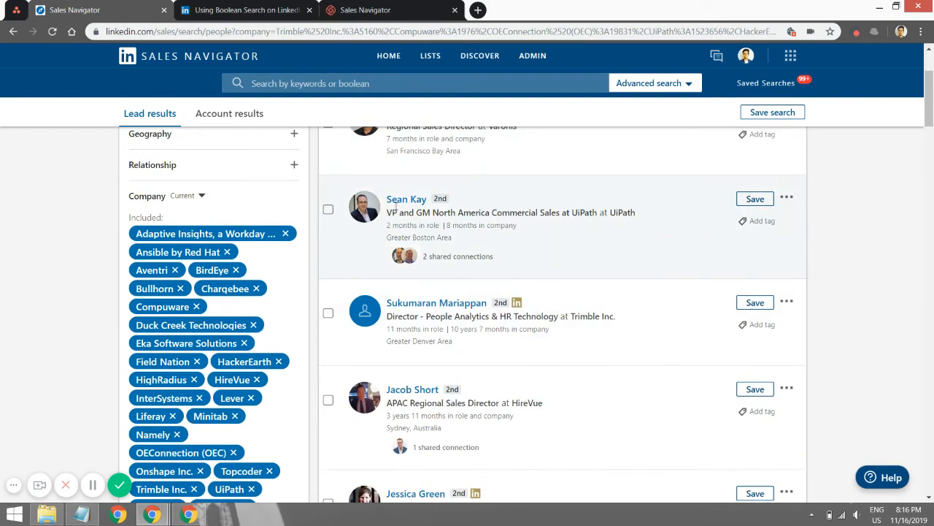
{"action": "scroll", "coordinate": [503, 325], "scroll_direction": "down", "scroll_amount": 4}
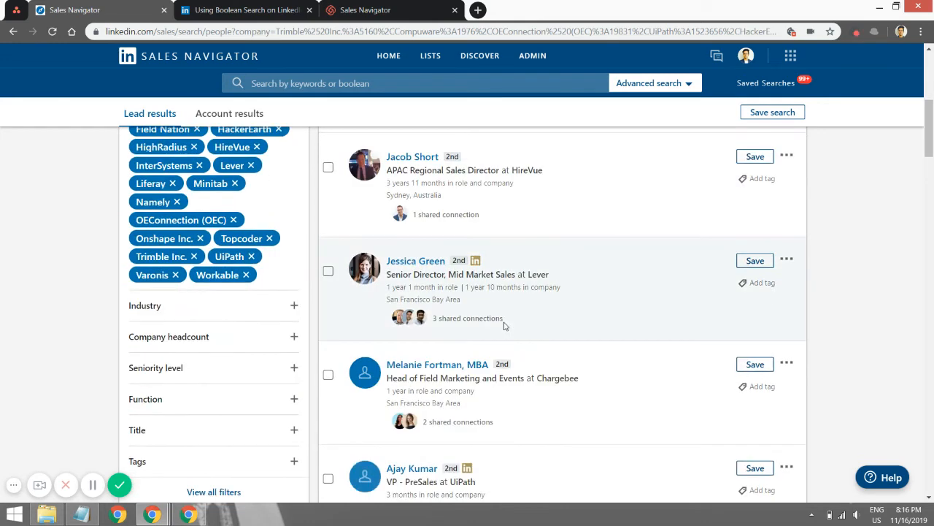
{"action": "scroll", "coordinate": [504, 326], "scroll_direction": "down", "scroll_amount": 2}
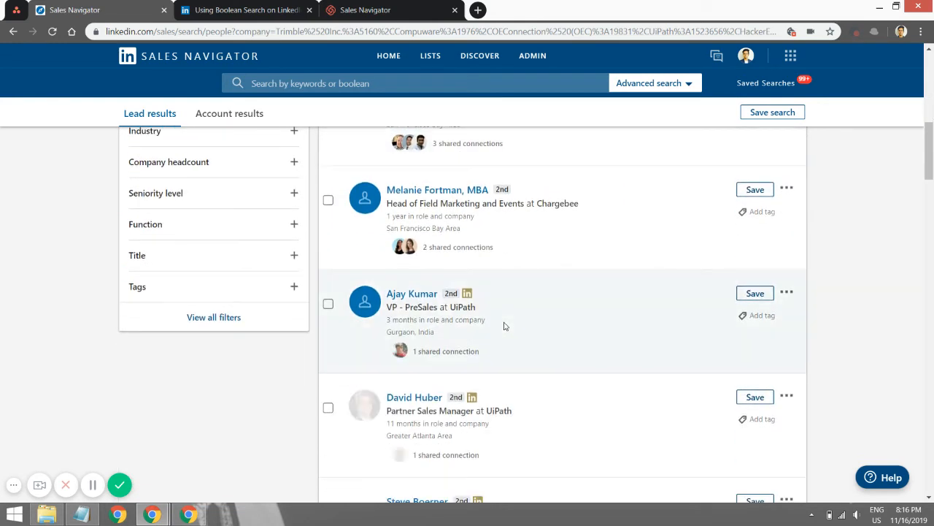
{"action": "left_click", "coordinate": [182, 162]}
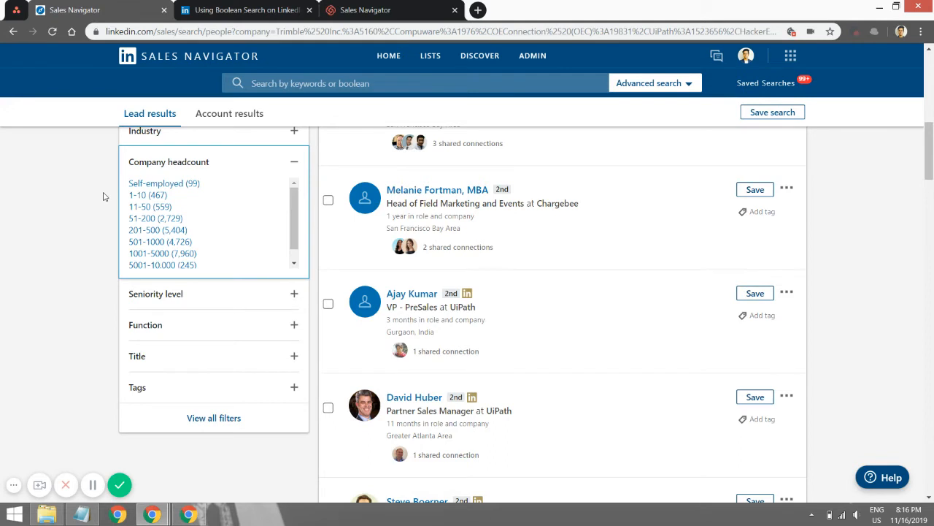
{"action": "left_click", "coordinate": [159, 209]}
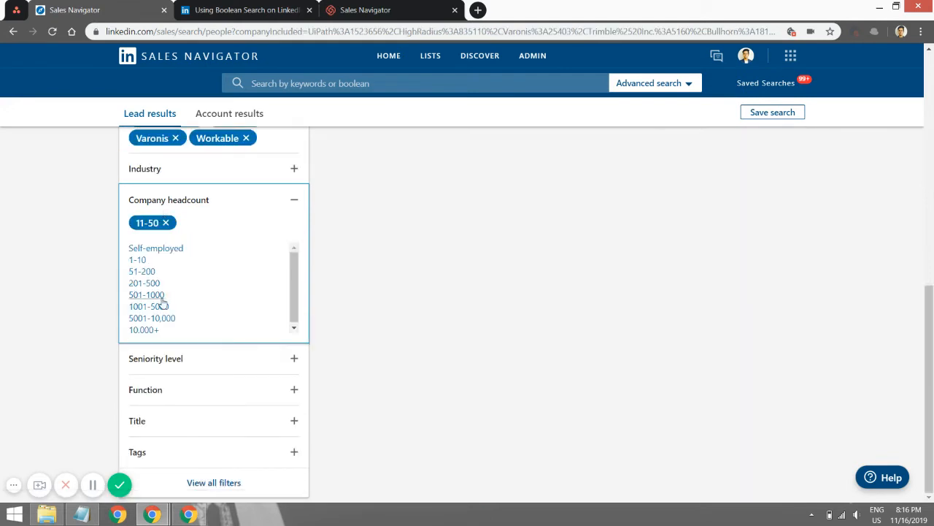
{"action": "left_click", "coordinate": [142, 271]}
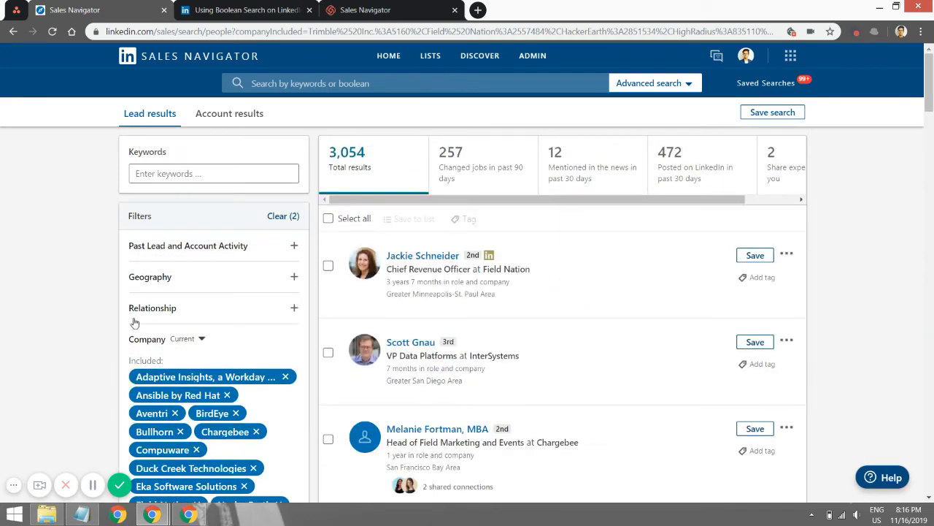
Step: Look up titles containing "Vice" and add Vice President Sales Marketing as a current title filter for the leads
{"action": "scroll", "coordinate": [626, 286], "scroll_direction": "down", "scroll_amount": 6}
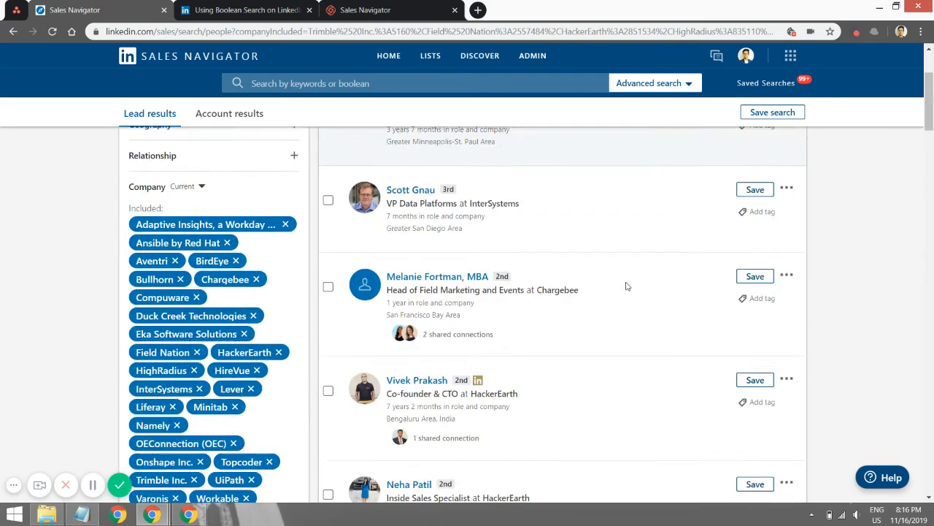
{"action": "scroll", "coordinate": [625, 286], "scroll_direction": "down", "scroll_amount": 1}
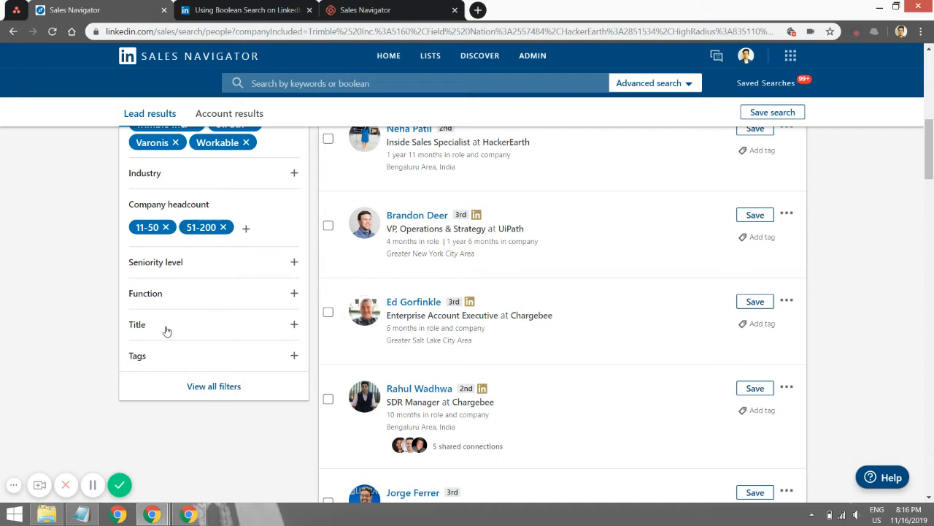
{"action": "scroll", "coordinate": [90, 294], "scroll_direction": "up", "scroll_amount": 1}
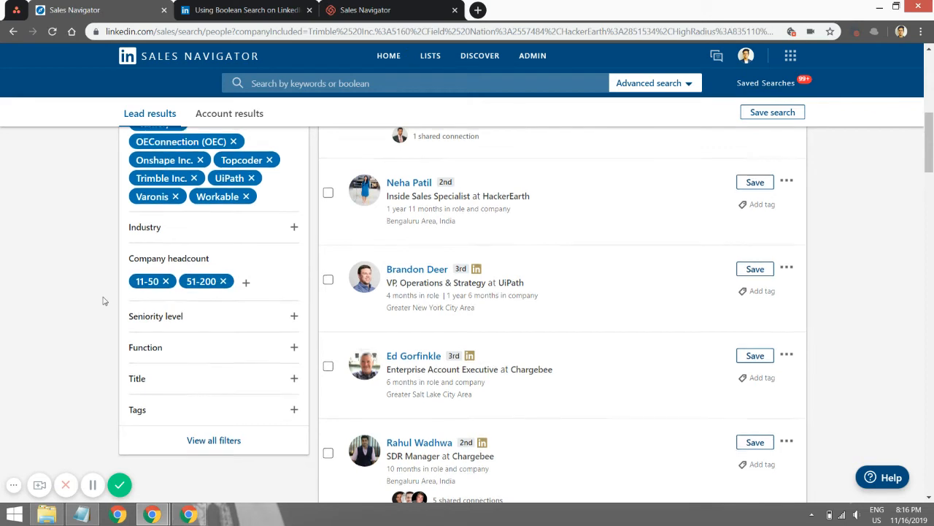
{"action": "scroll", "coordinate": [195, 372], "scroll_direction": "down", "scroll_amount": 1}
{"action": "left_click", "coordinate": [168, 371]}
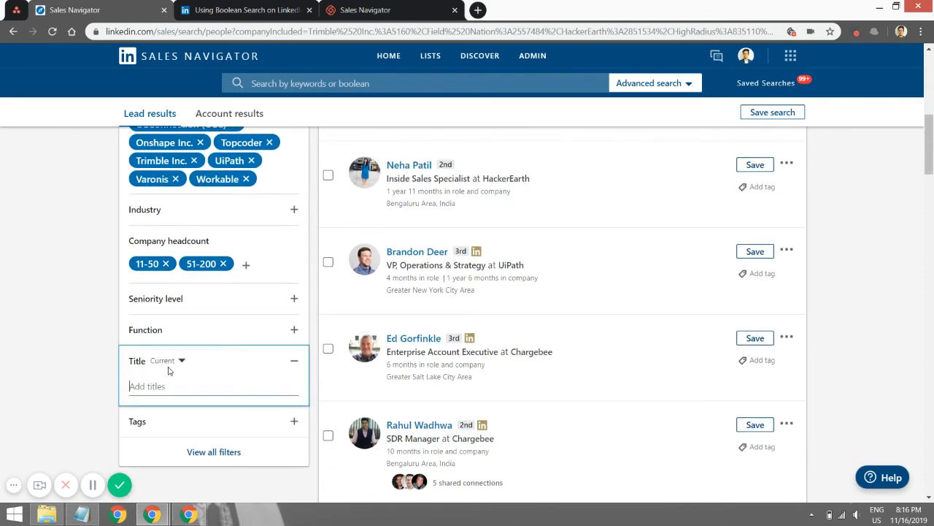
{"action": "type", "text": "Vi"}
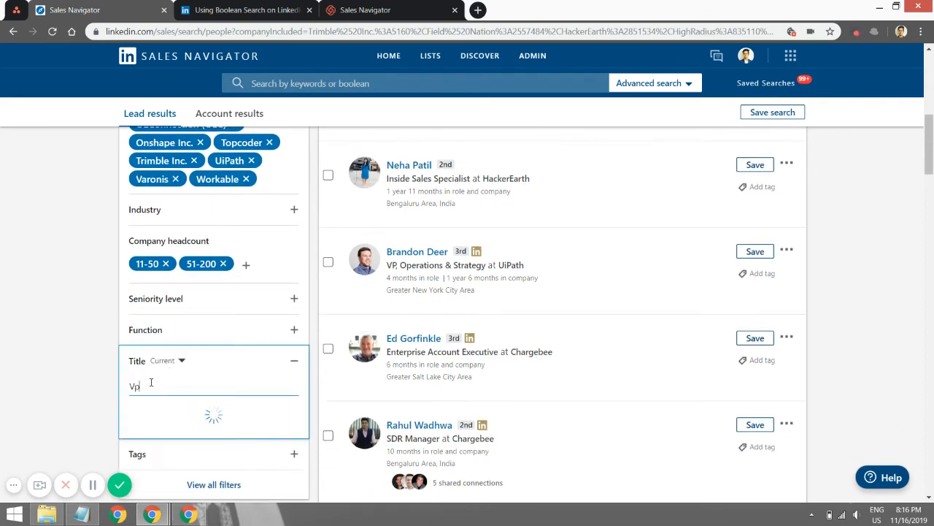
{"action": "key", "text": "BackSpace"}
{"action": "type", "text": "ice"}
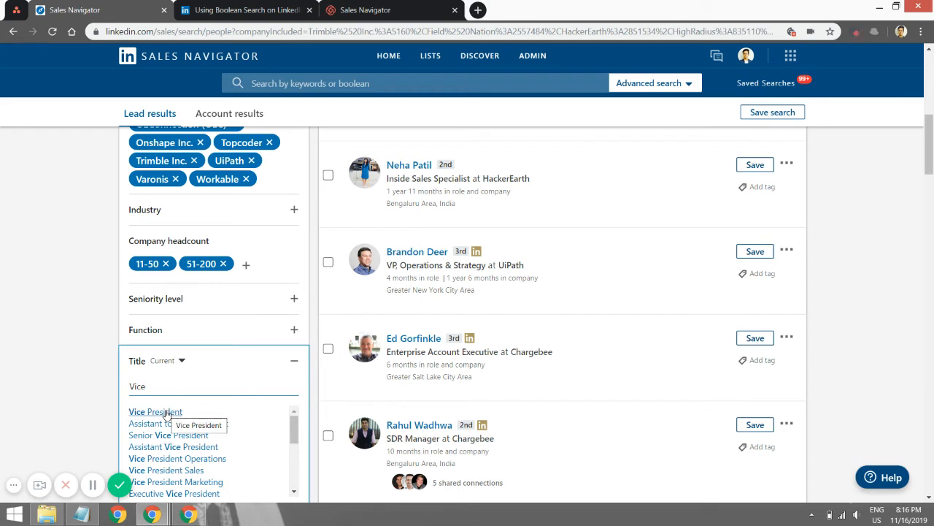
{"action": "scroll", "coordinate": [167, 414], "scroll_direction": "down", "scroll_amount": 5}
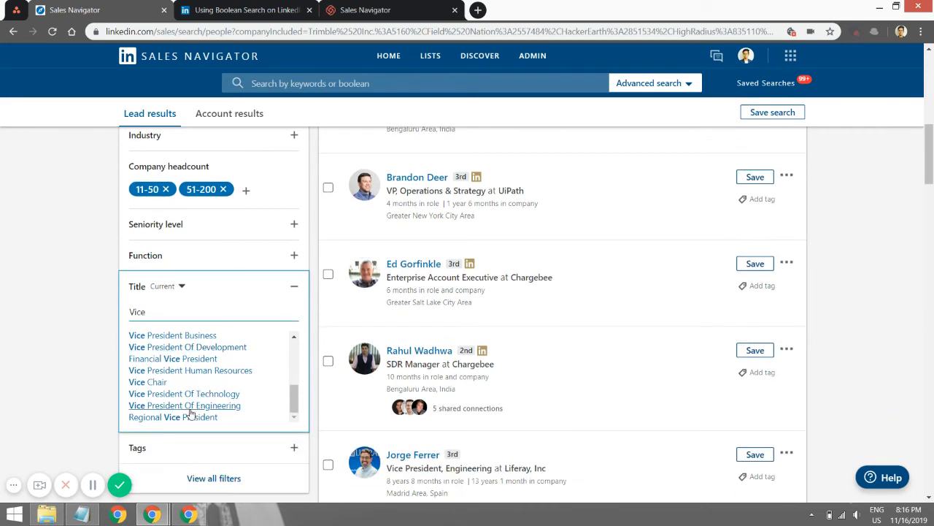
{"action": "scroll", "coordinate": [188, 414], "scroll_direction": "up", "scroll_amount": 1}
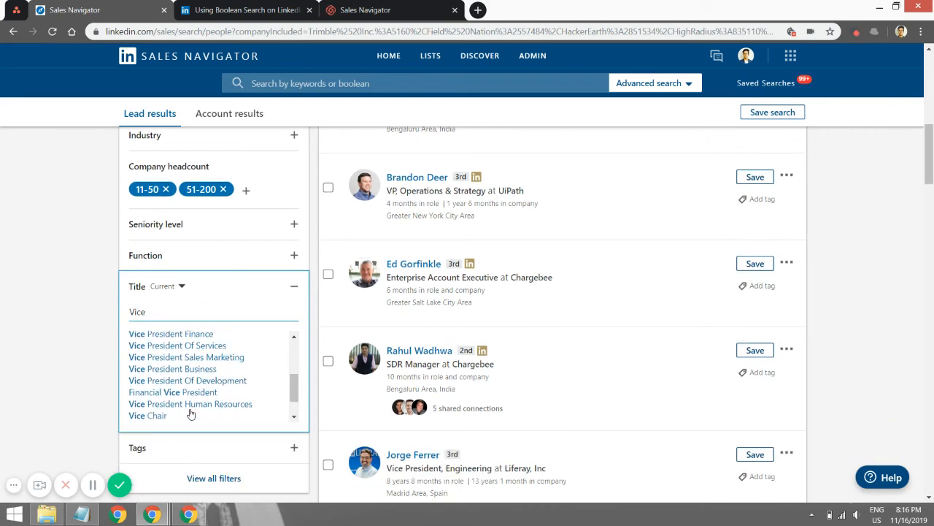
{"action": "left_click", "coordinate": [165, 361]}
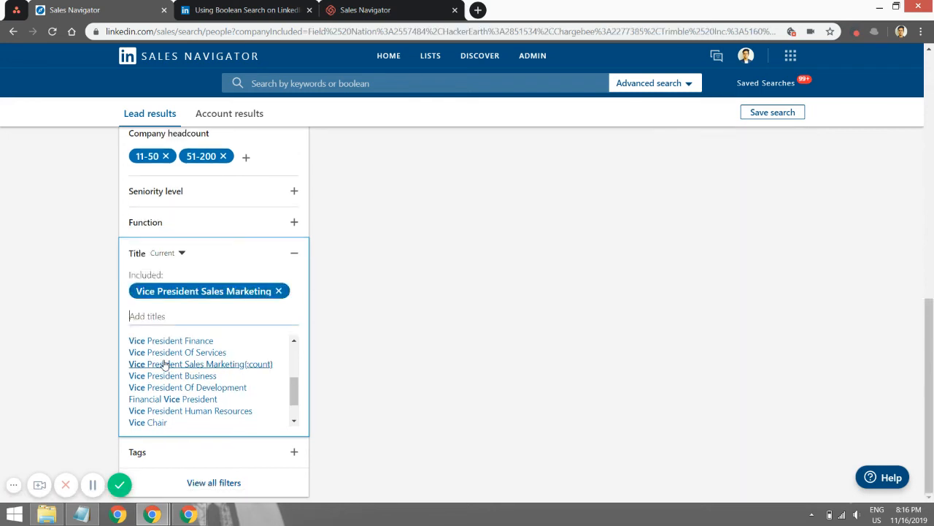
{"action": "left_click", "coordinate": [25, 359]}
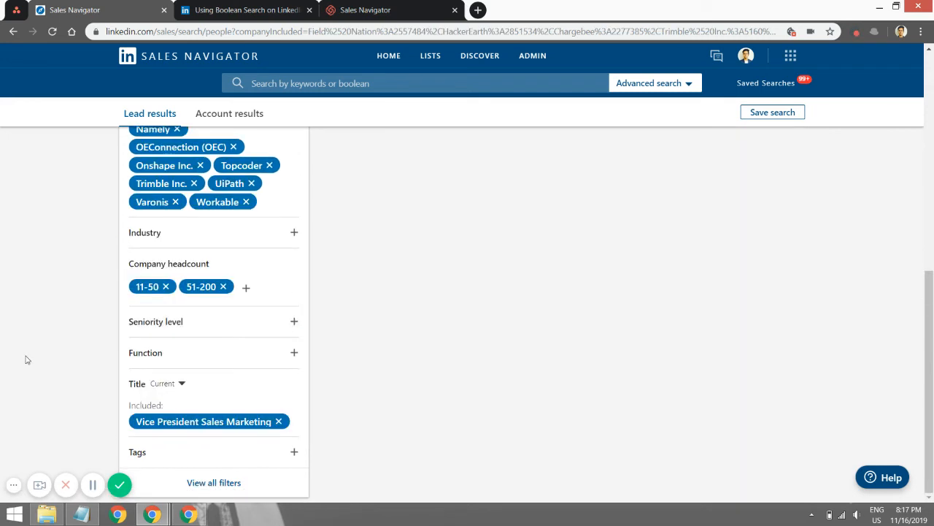
Step: Check the narrowed leads and remove the Vice President Sales Marketing title filter
{"action": "scroll", "coordinate": [25, 359], "scroll_direction": "up", "scroll_amount": 6}
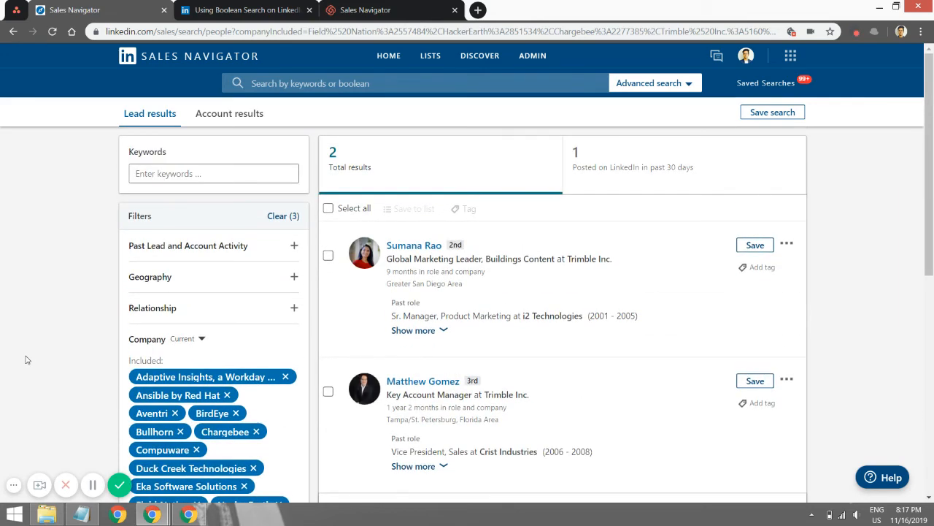
{"action": "scroll", "coordinate": [26, 359], "scroll_direction": "down", "scroll_amount": 6}
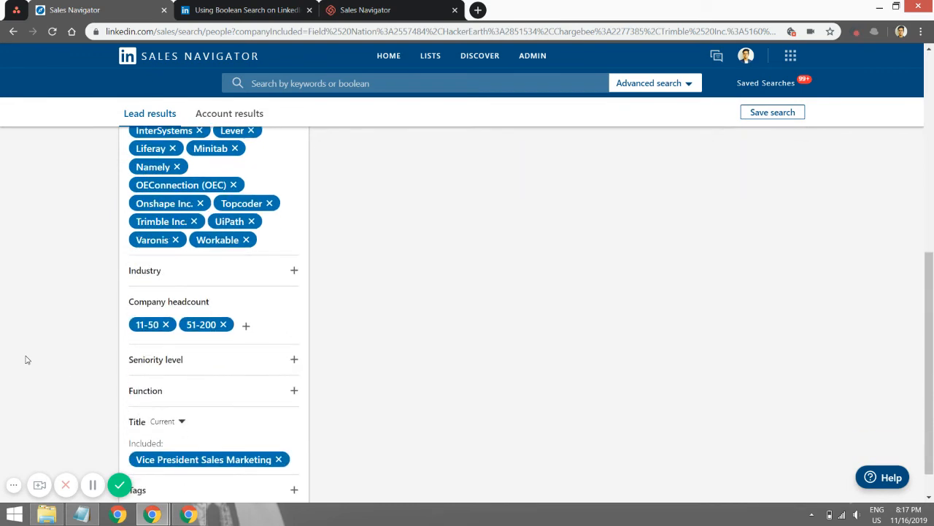
{"action": "left_click", "coordinate": [279, 459]}
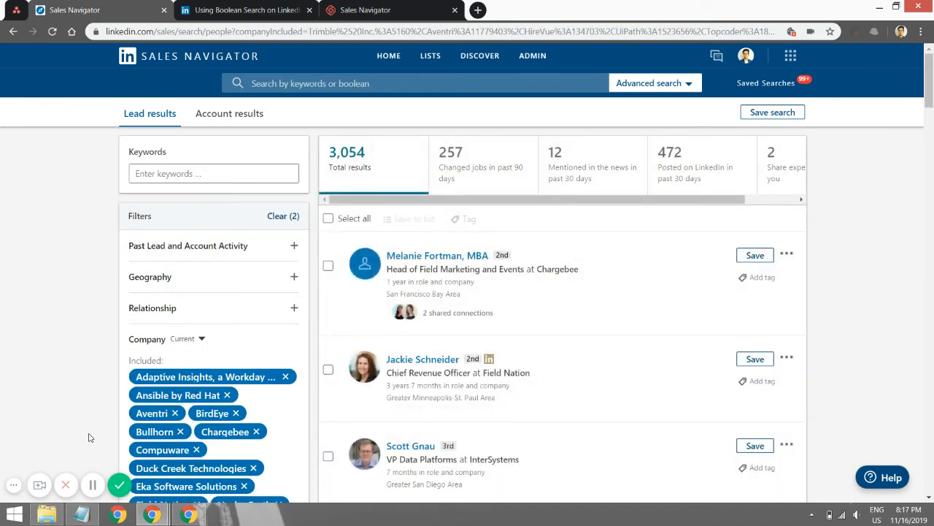
Step: Add Vice President as a current title in the lead filters
{"action": "scroll", "coordinate": [89, 437], "scroll_direction": "down", "scroll_amount": 5}
{"action": "scroll", "coordinate": [89, 437], "scroll_direction": "down", "scroll_amount": 4}
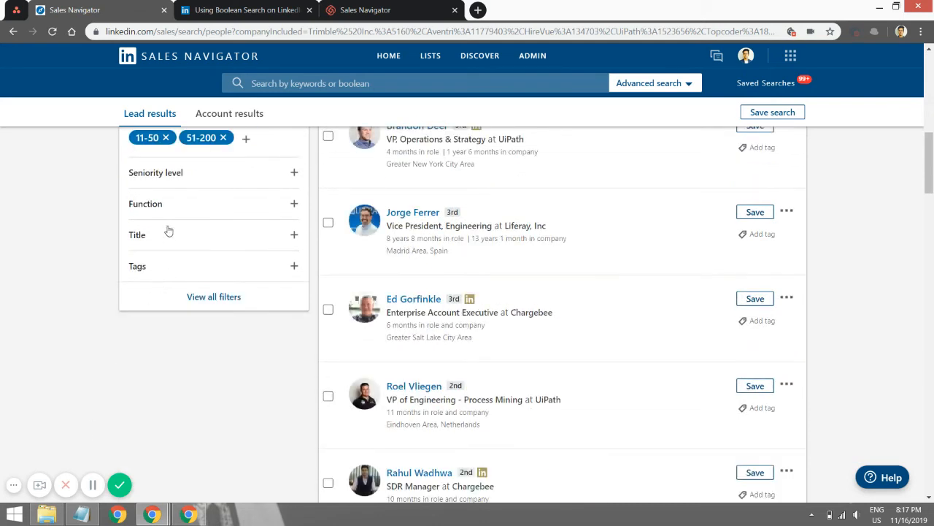
{"action": "left_click", "coordinate": [167, 231]}
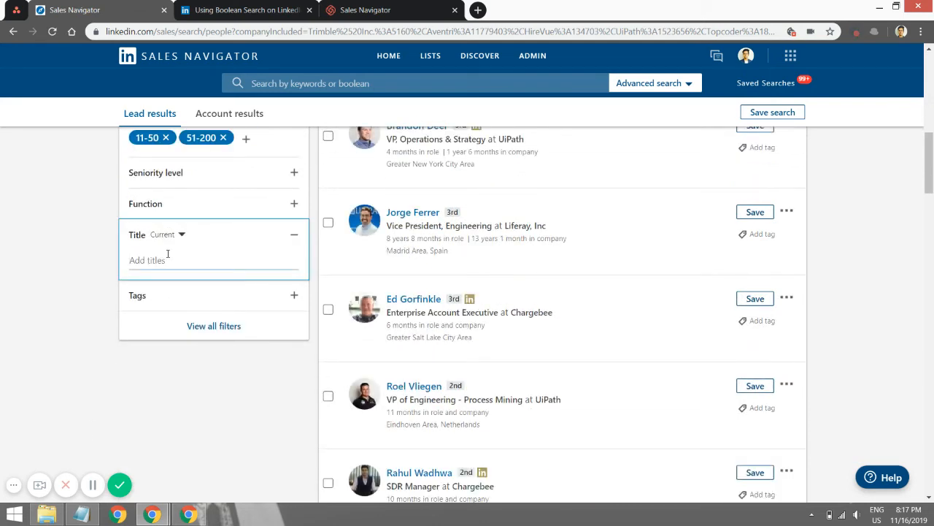
{"action": "type", "text": "Vice Pres"}
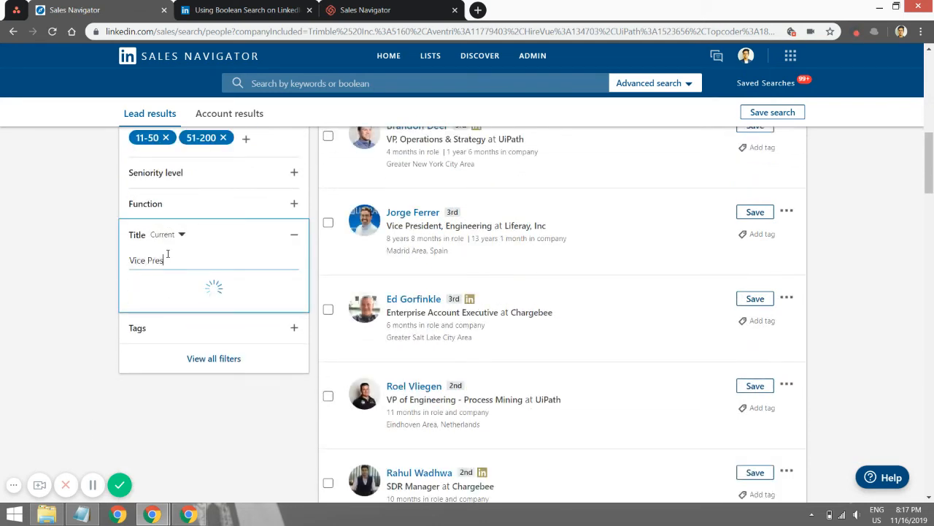
{"action": "type", "text": "ident"}
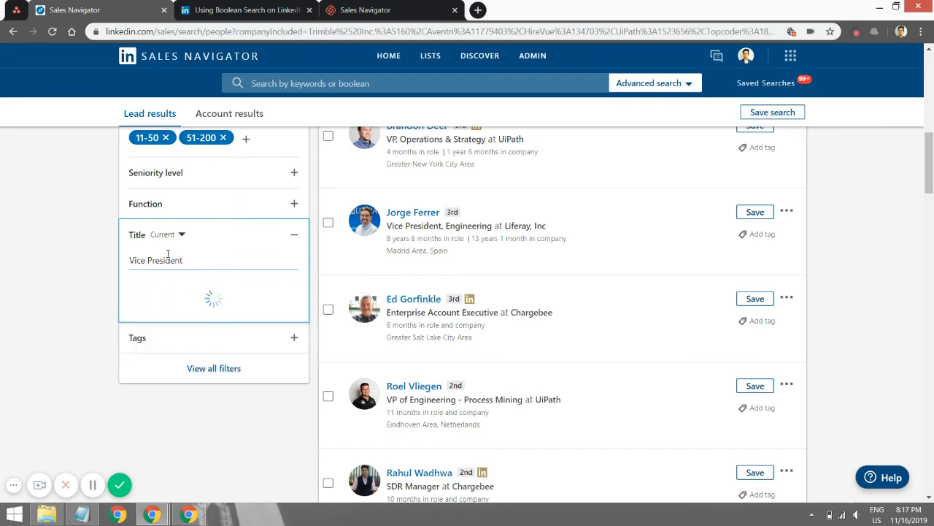
{"action": "left_click", "coordinate": [161, 285]}
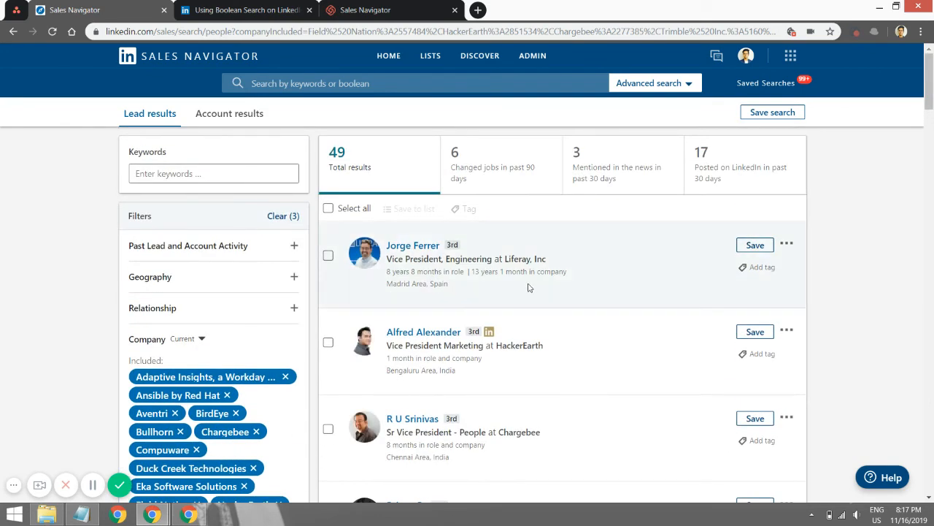
Step: Examine the filtered vice president leads, including their roles and the company details for Liferay
{"action": "mouse_move", "coordinate": [511, 258]}
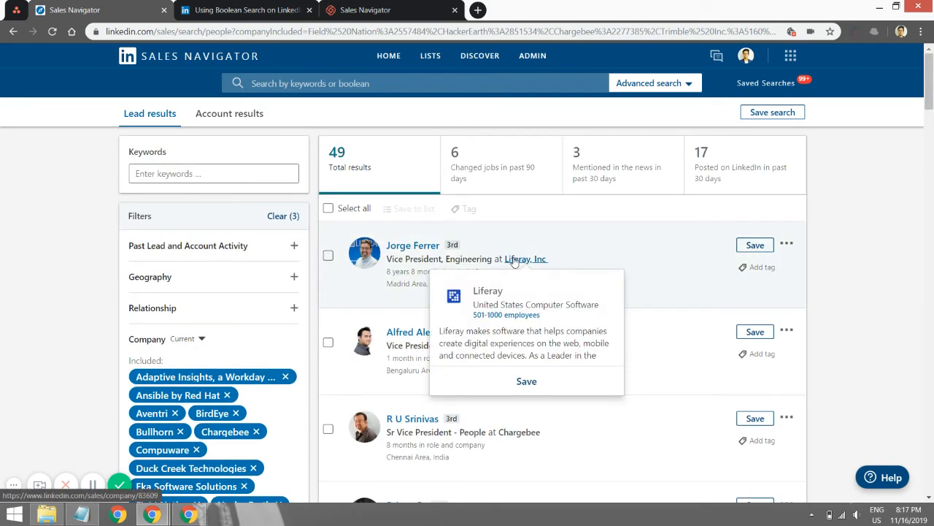
{"action": "scroll", "coordinate": [404, 276], "scroll_direction": "down", "scroll_amount": 1}
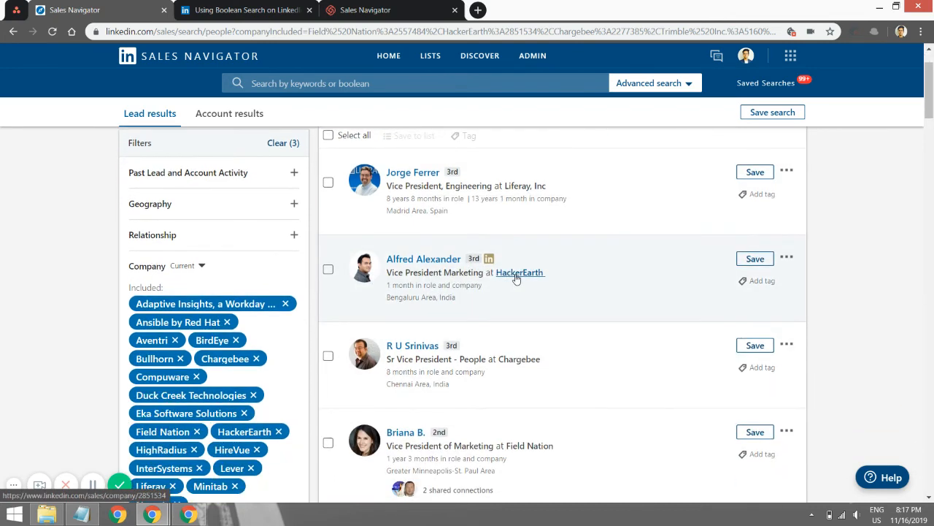
{"action": "mouse_move", "coordinate": [517, 279]}
{"action": "scroll", "coordinate": [657, 260], "scroll_direction": "up", "scroll_amount": 1}
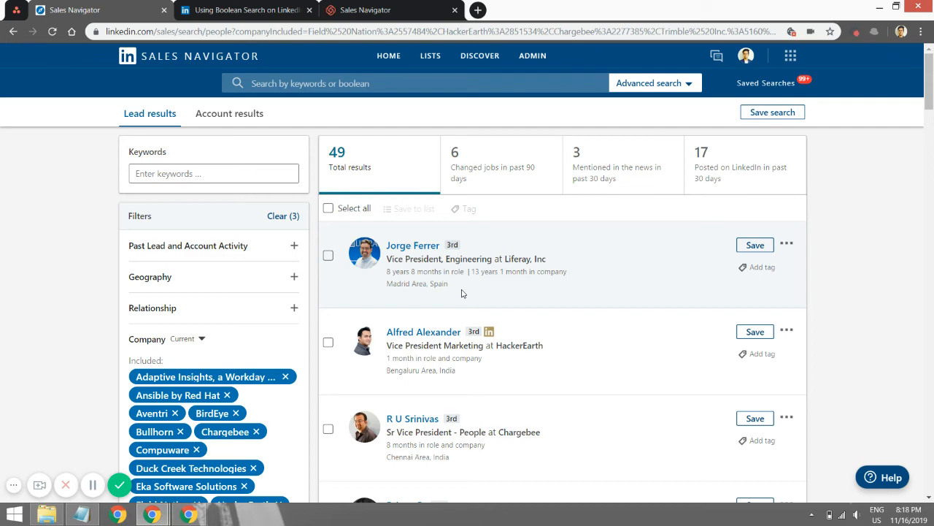
{"action": "scroll", "coordinate": [463, 291], "scroll_direction": "down", "scroll_amount": 3}
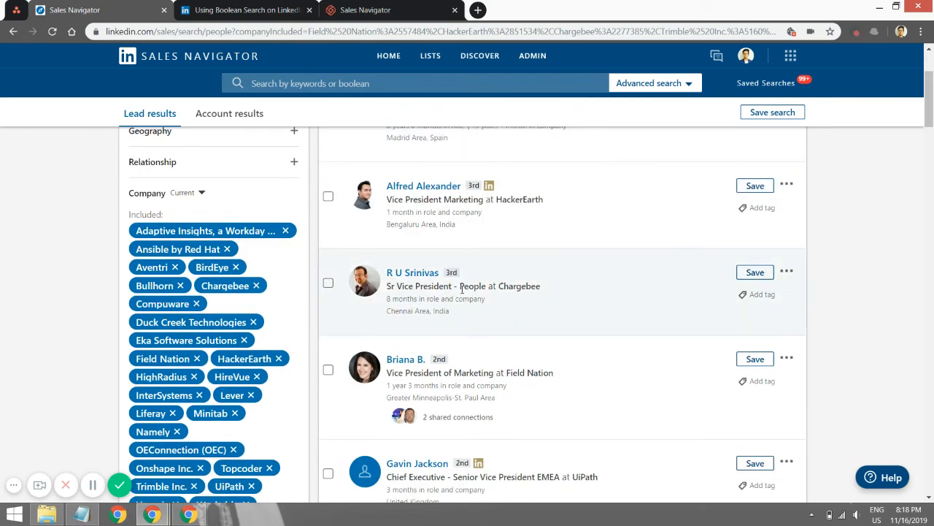
{"action": "scroll", "coordinate": [462, 289], "scroll_direction": "up", "scroll_amount": 3}
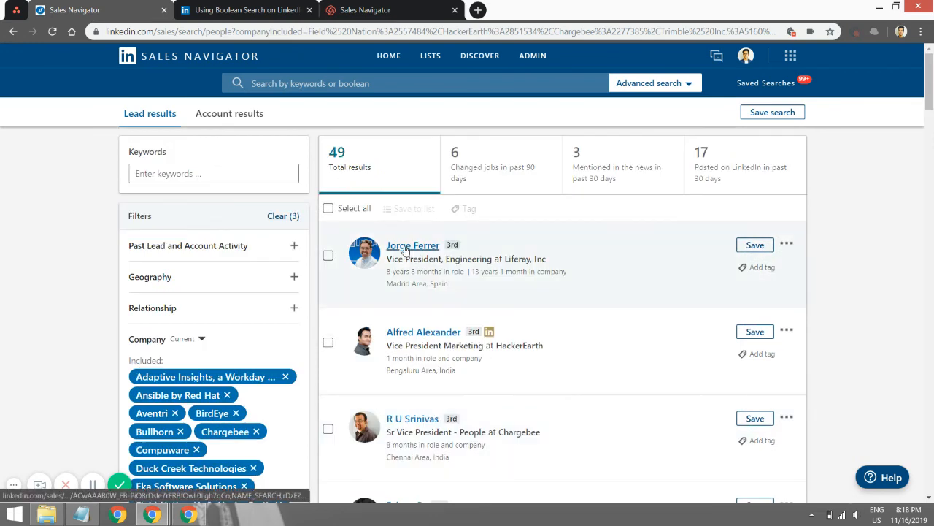
Step: Look through the vice president lead results, checking each lead's title, current company, time in role and past roles
{"action": "scroll", "coordinate": [764, 211], "scroll_direction": "down", "scroll_amount": 1}
{"action": "left_click", "coordinate": [786, 201]}
{"action": "left_click", "coordinate": [467, 270]}
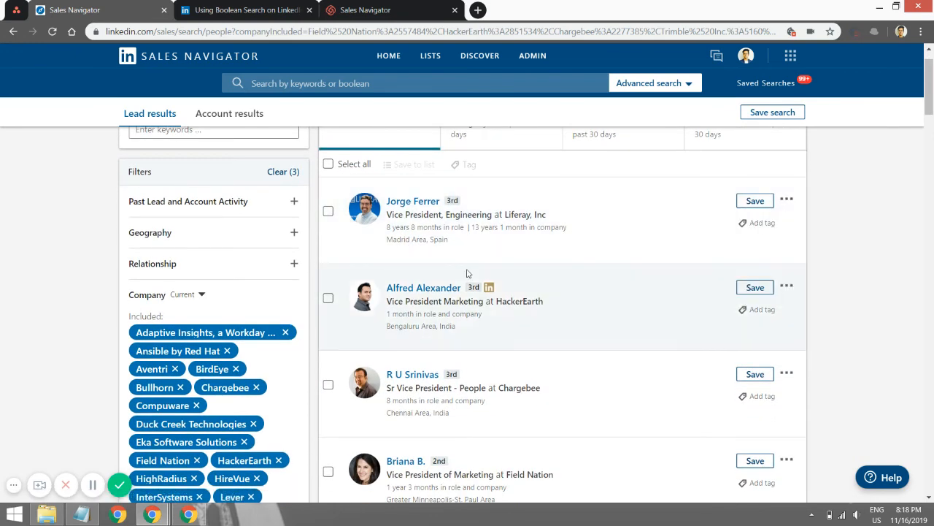
{"action": "scroll", "coordinate": [460, 252], "scroll_direction": "down", "scroll_amount": 1}
{"action": "scroll", "coordinate": [458, 251], "scroll_direction": "down", "scroll_amount": 2}
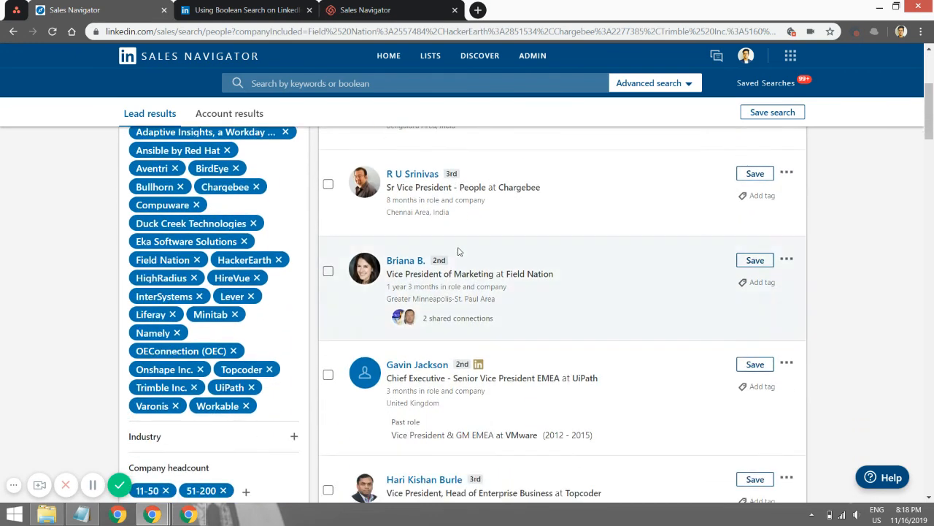
{"action": "scroll", "coordinate": [458, 251], "scroll_direction": "down", "scroll_amount": 1}
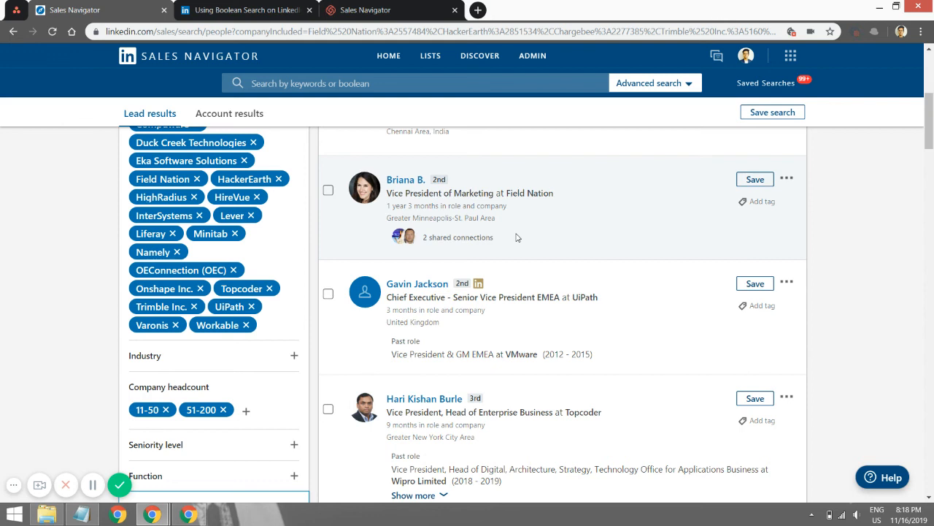
{"action": "scroll", "coordinate": [516, 237], "scroll_direction": "down", "scroll_amount": 1}
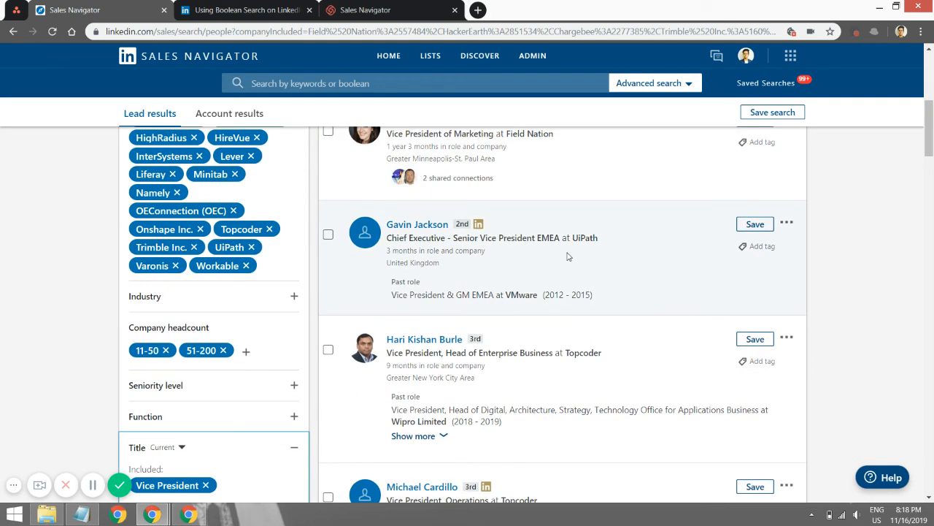
{"action": "scroll", "coordinate": [568, 256], "scroll_direction": "down", "scroll_amount": 1}
{"action": "scroll", "coordinate": [554, 274], "scroll_direction": "down", "scroll_amount": 2}
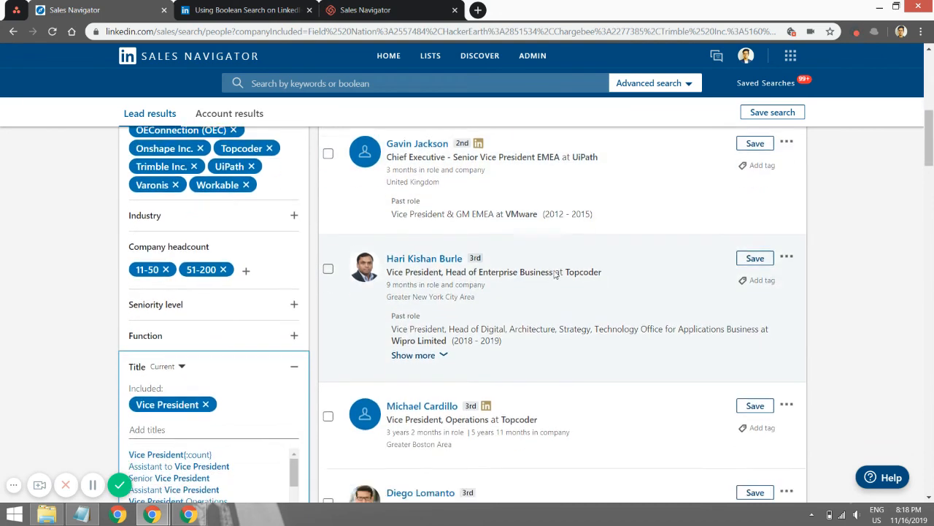
{"action": "scroll", "coordinate": [554, 274], "scroll_direction": "up", "scroll_amount": 10}
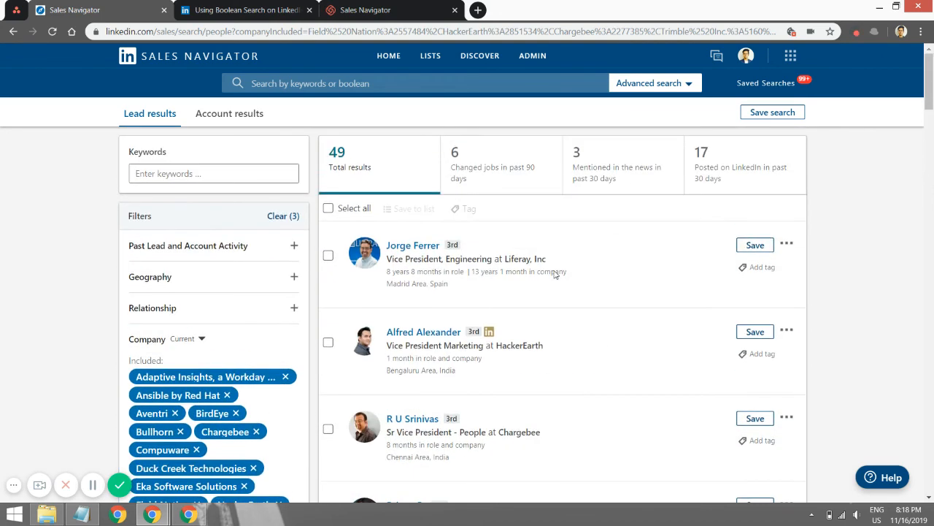